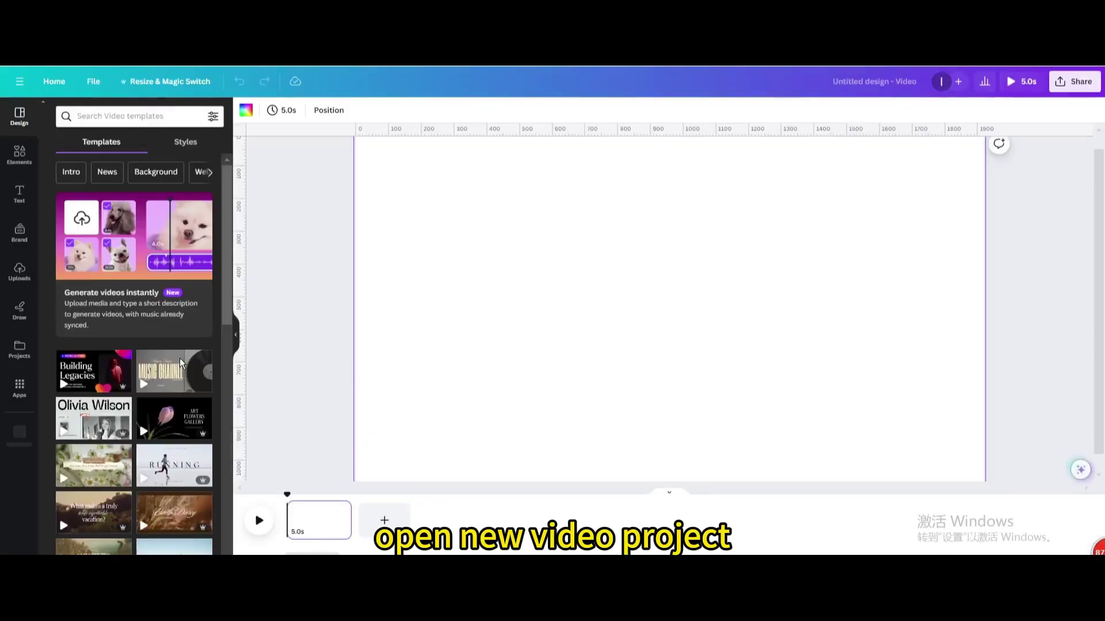
# Step: Fill the blank video page background with solid purple
pyautogui.click(245, 109)
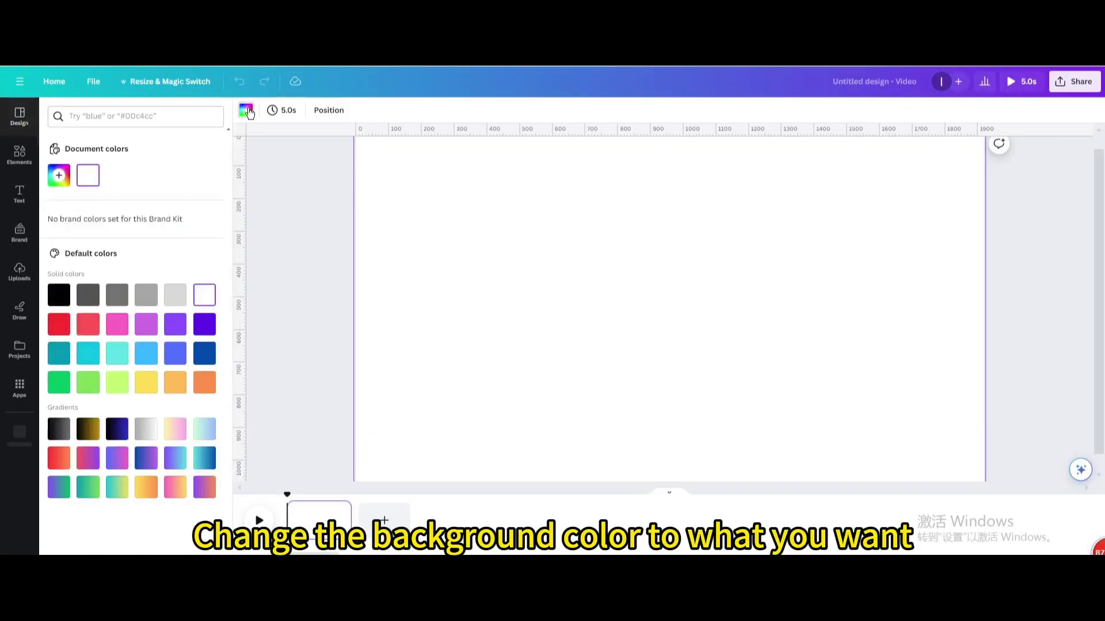
pyautogui.click(146, 323)
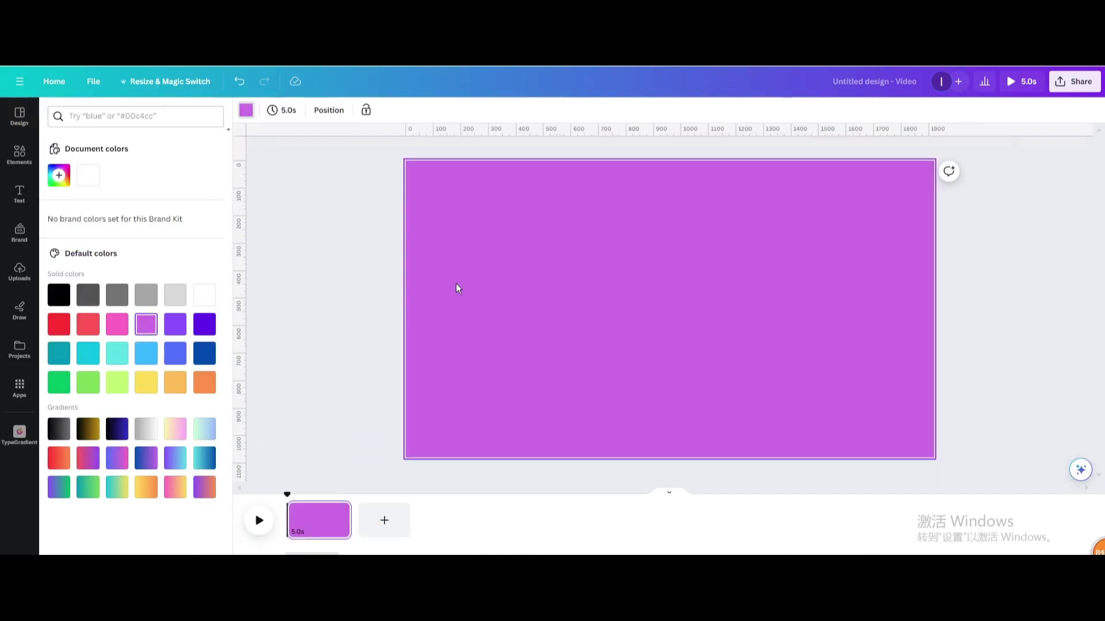
# Step: Add a heading reading 'CANVAS CREATIONS' in uppercase Bebas Neue
pyautogui.click(26, 196)
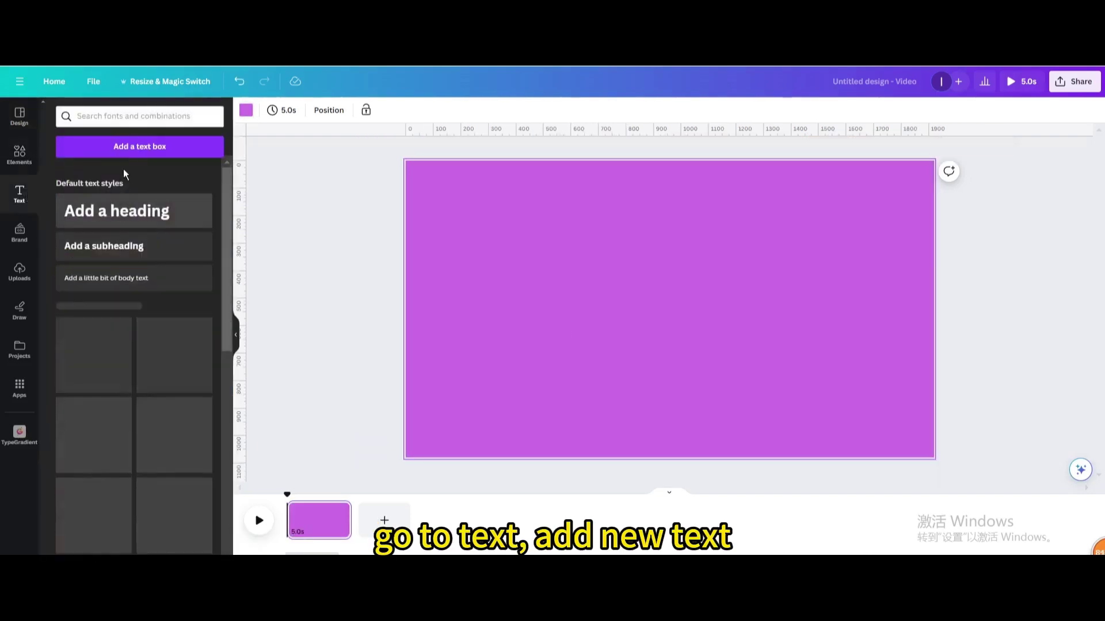
pyautogui.click(123, 212)
pyautogui.write('Canvas Creations')
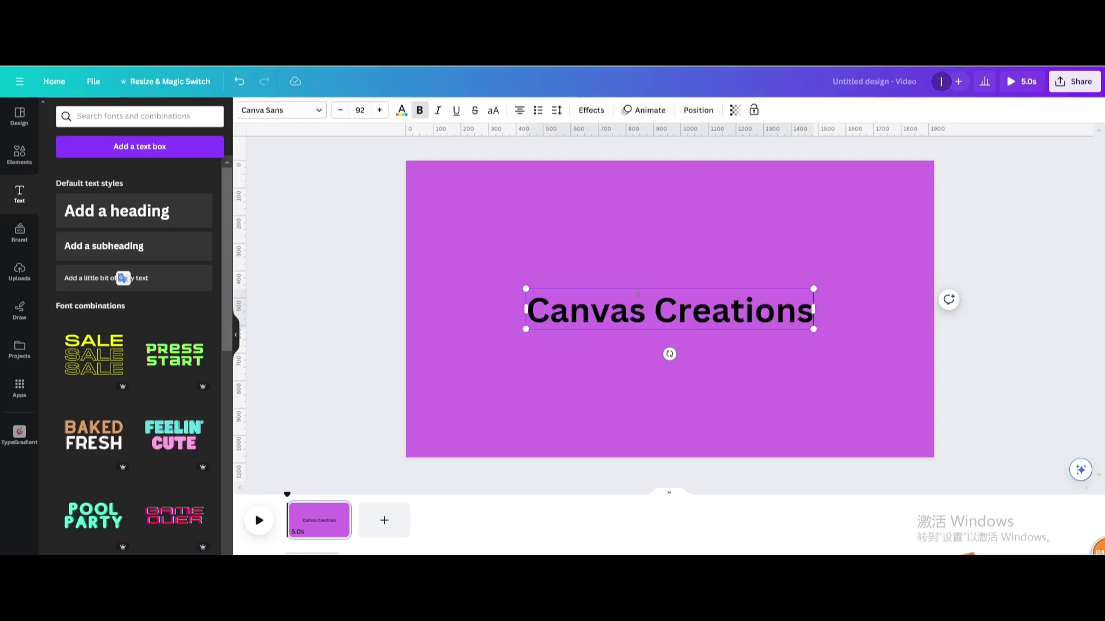
pyautogui.click(493, 111)
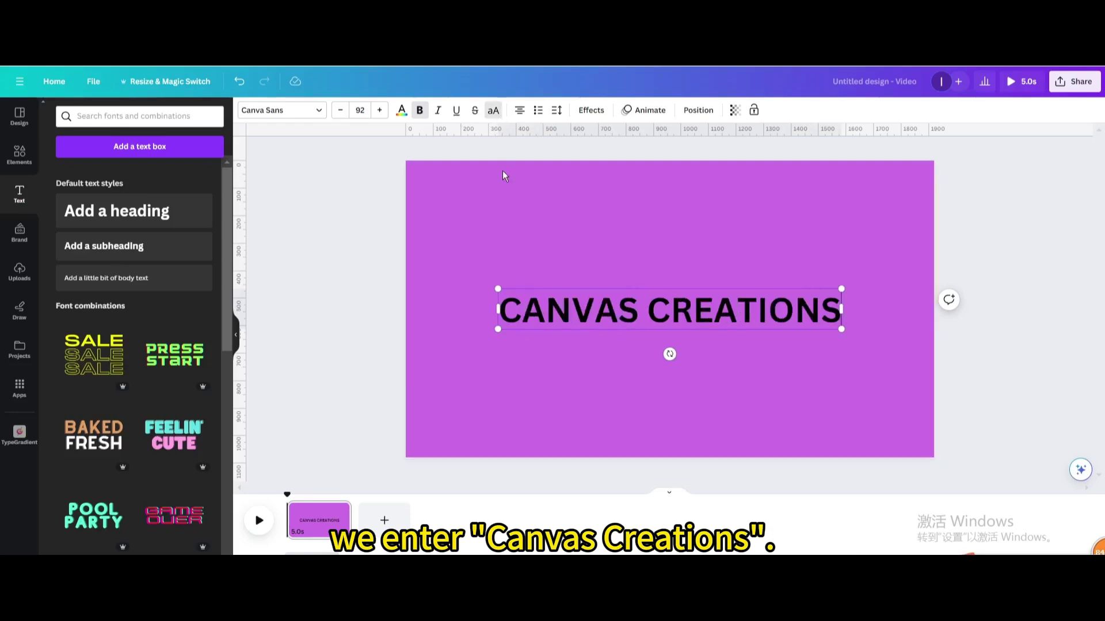
pyautogui.click(314, 112)
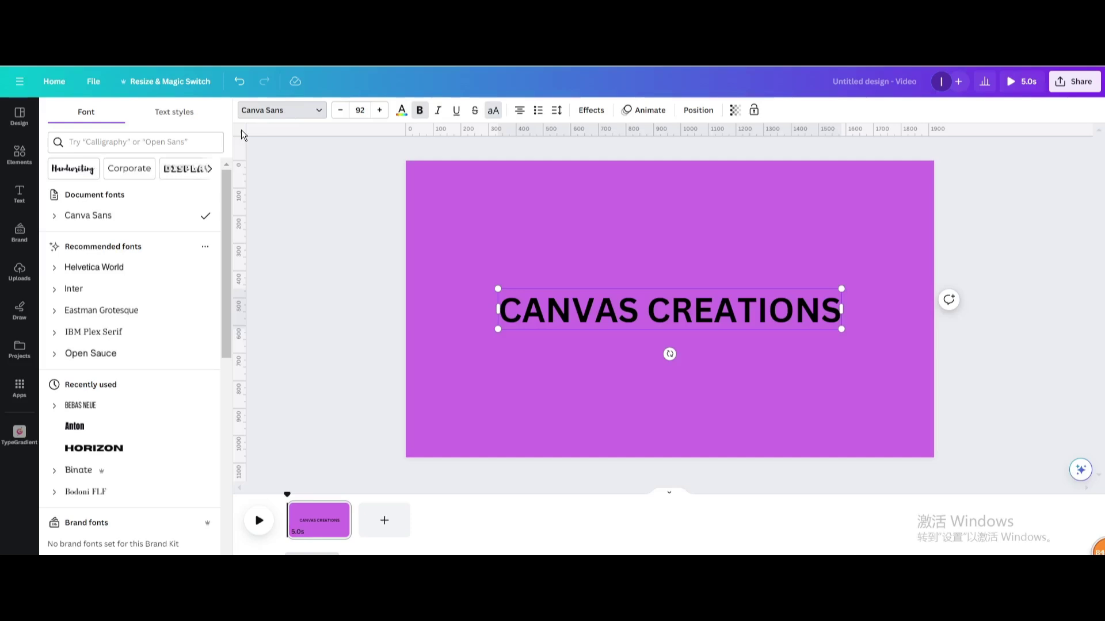
pyautogui.click(102, 415)
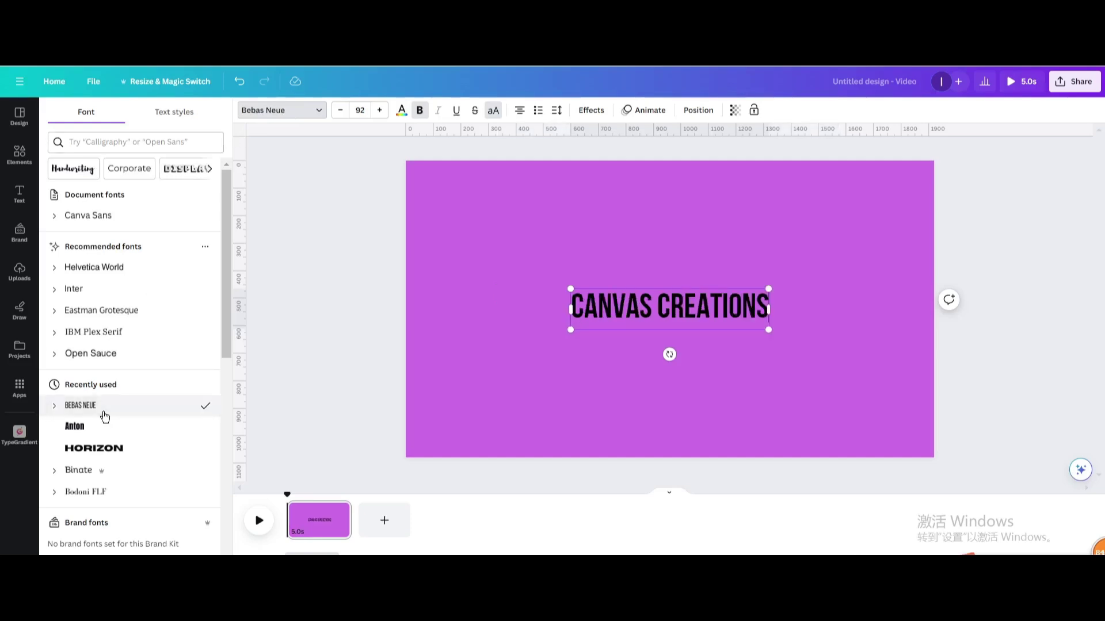
# Step: Make the title white, enlarge and centre it, and widen the gap between the words
pyautogui.click(404, 111)
pyautogui.click(203, 296)
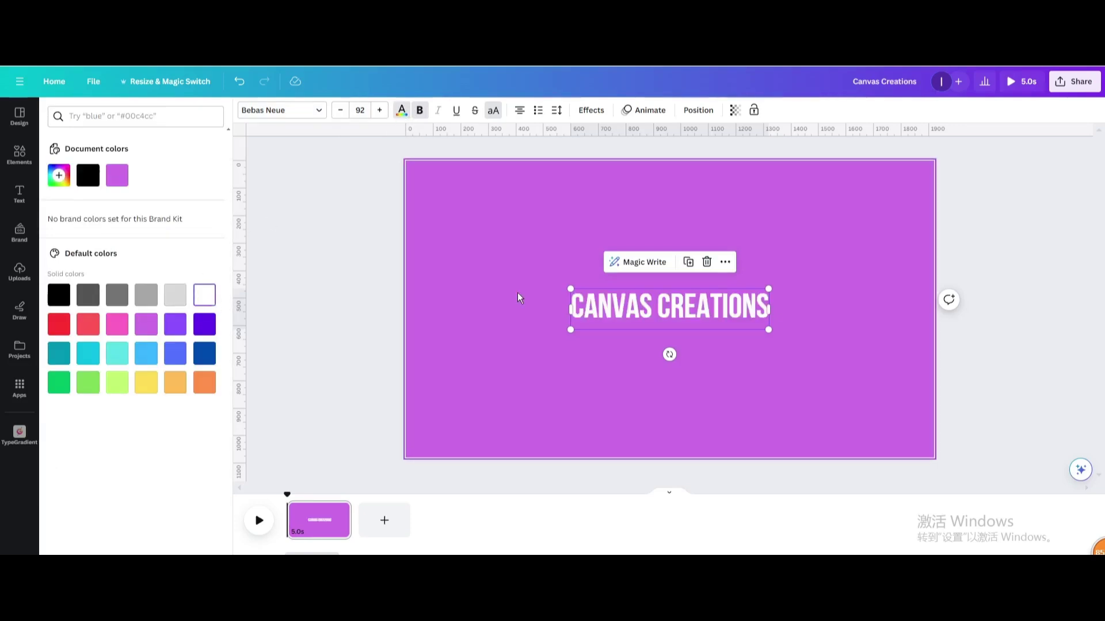
pyautogui.moveTo(768, 330); pyautogui.dragTo(850, 346)
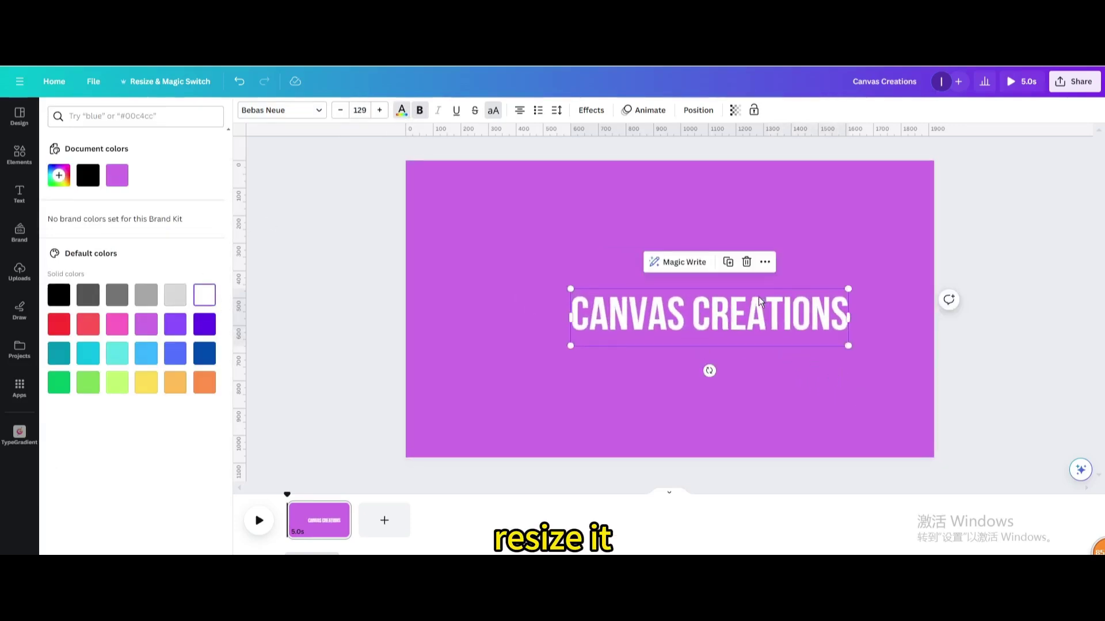
pyautogui.moveTo(746, 319); pyautogui.dragTo(718, 308)
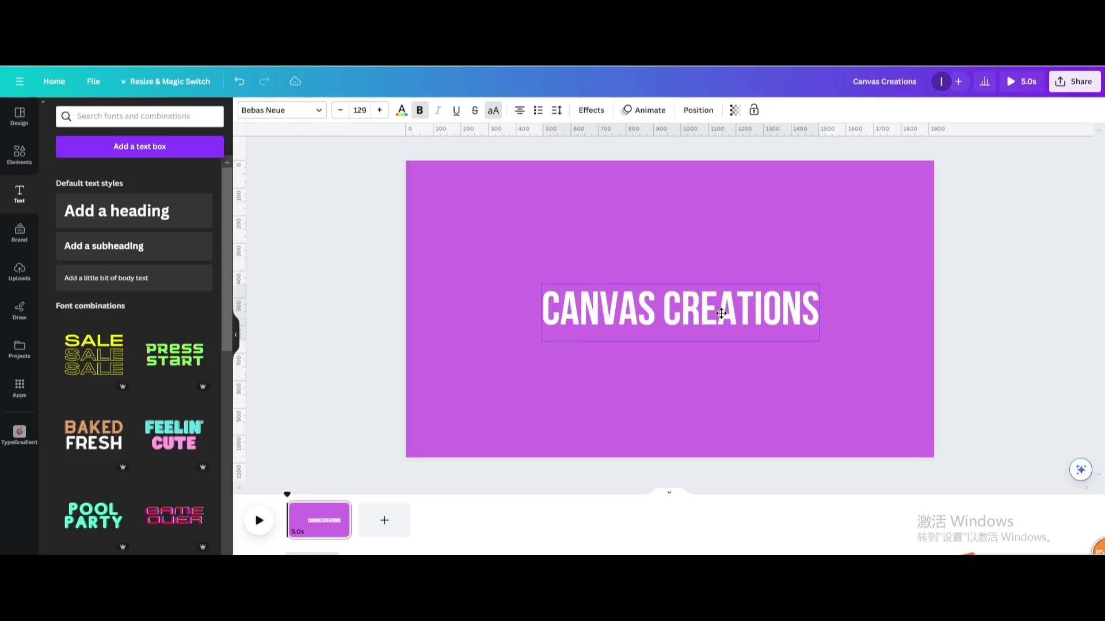
pyautogui.moveTo(718, 309); pyautogui.dragTo(710, 309)
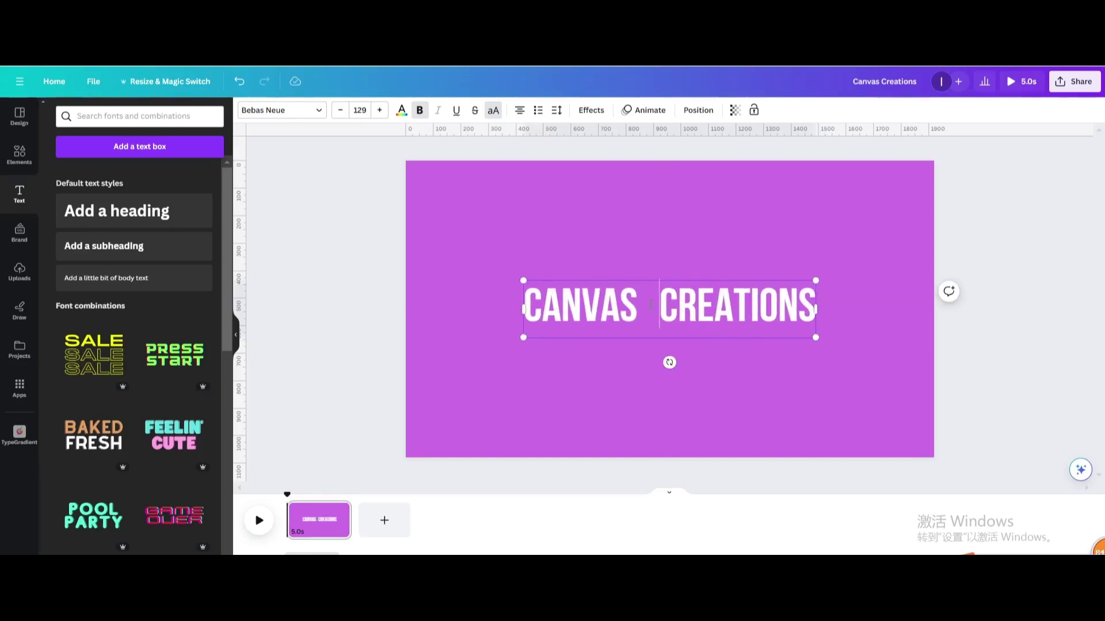
pyautogui.click(531, 257)
# Step: Add a plain straight line from Elements > Shapes and make it white
pyautogui.click(20, 154)
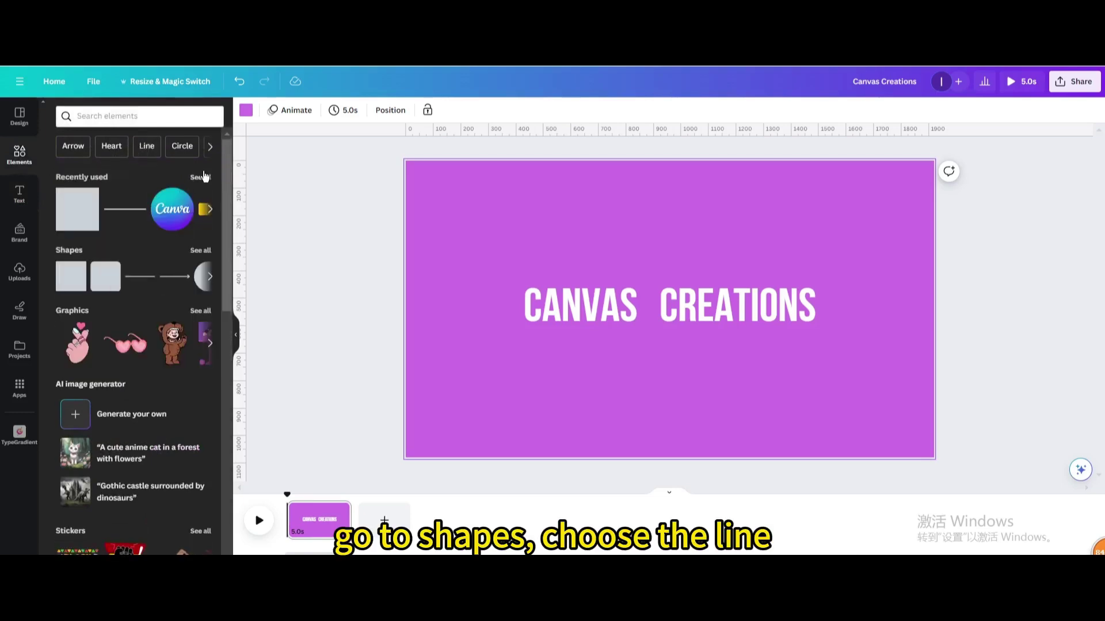
pyautogui.click(201, 251)
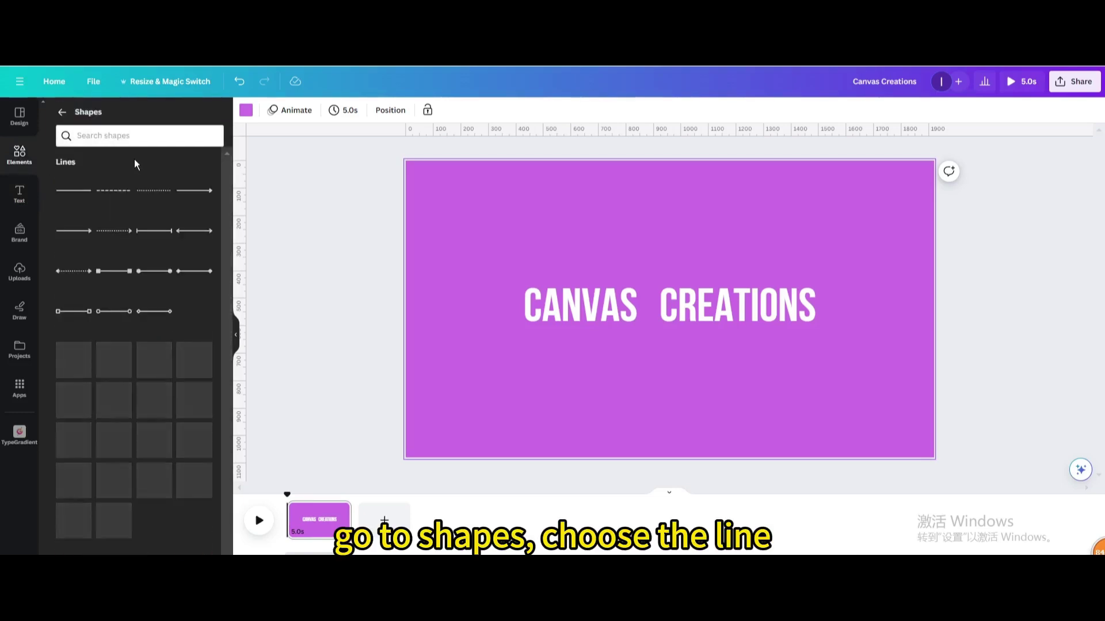
pyautogui.click(67, 193)
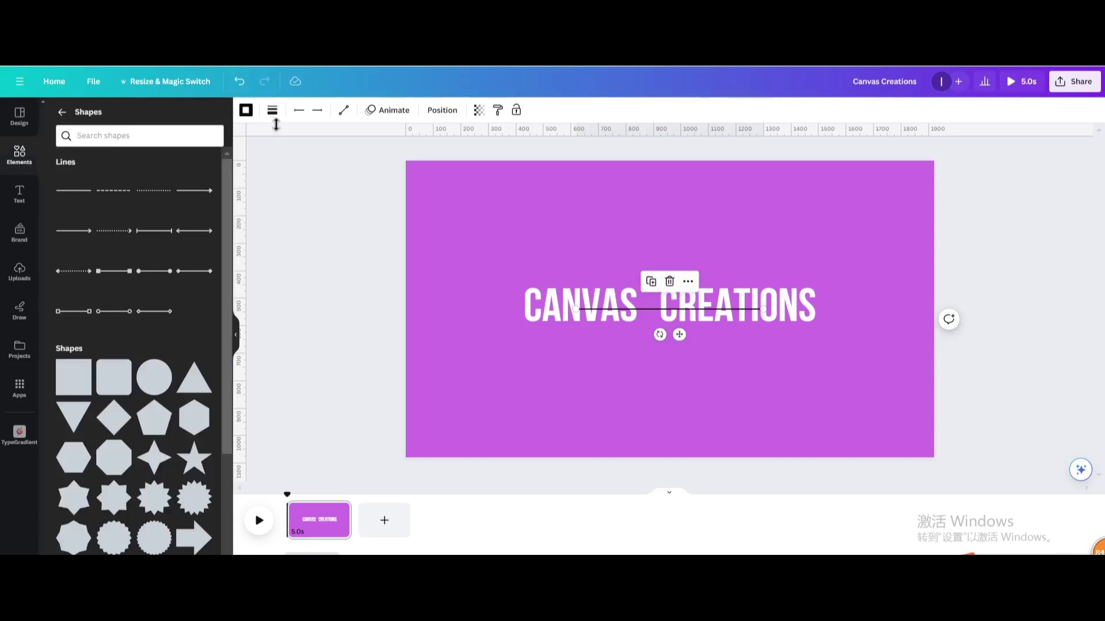
pyautogui.click(246, 110)
pyautogui.click(204, 302)
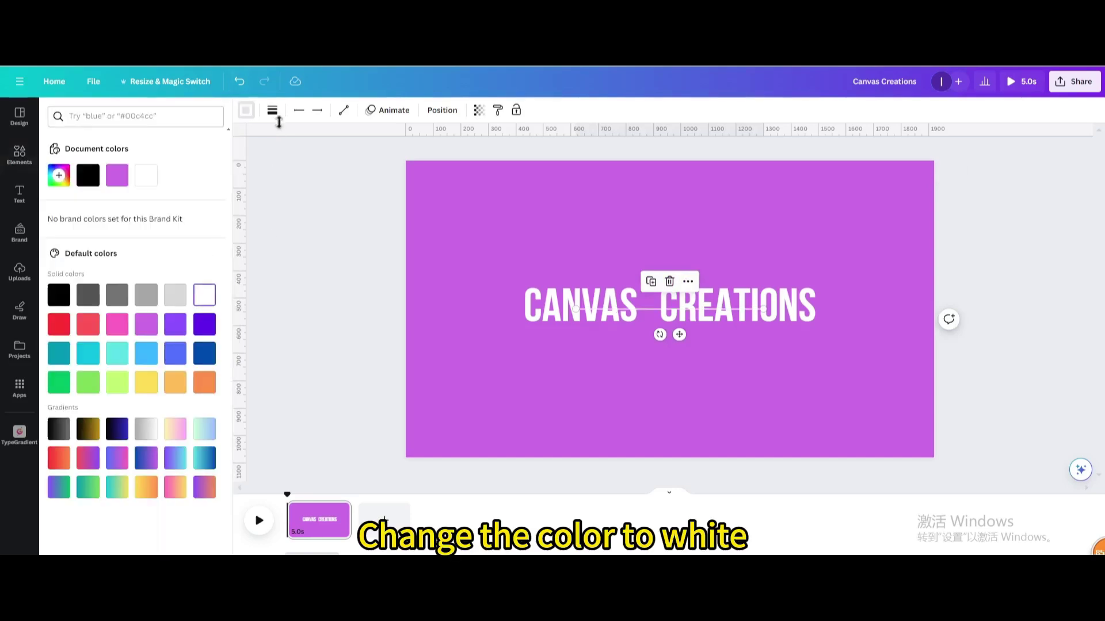
# Step: Thicken and lengthen the line, then rotate it vertical beneath the word gap
pyautogui.click(272, 113)
pyautogui.moveTo(278, 204); pyautogui.dragTo(289, 208)
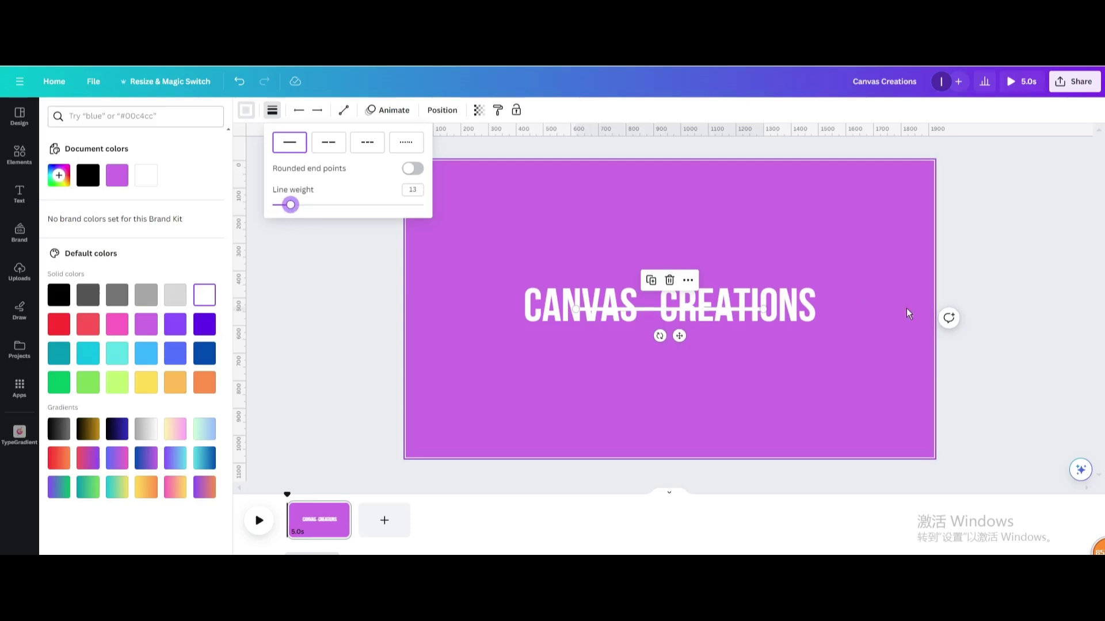
pyautogui.moveTo(578, 311); pyautogui.dragTo(648, 307)
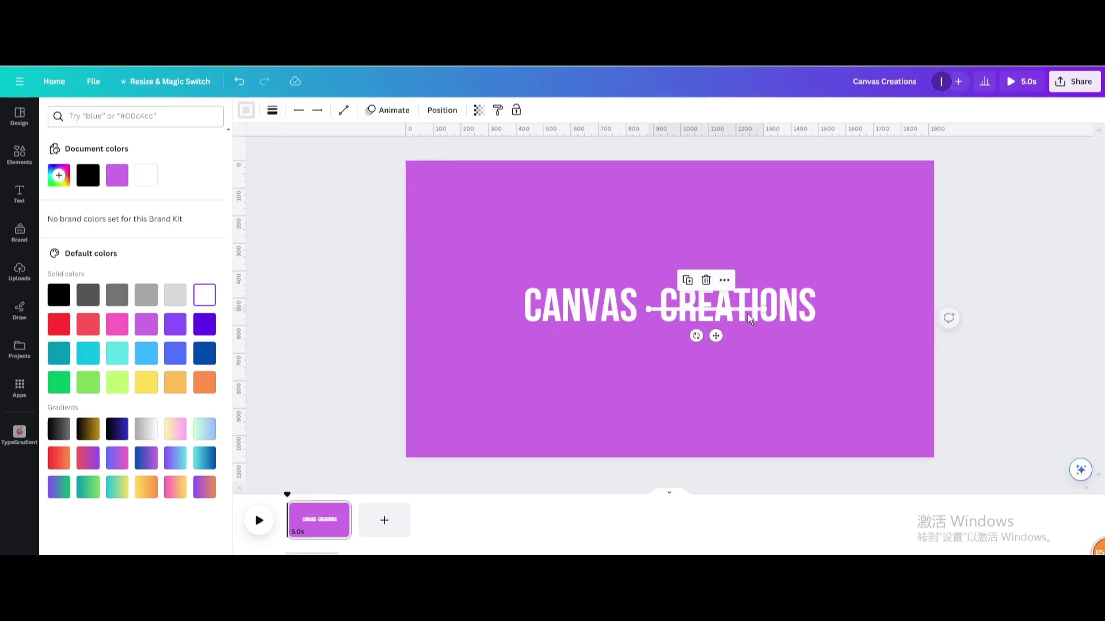
pyautogui.moveTo(763, 306); pyautogui.dragTo(665, 302)
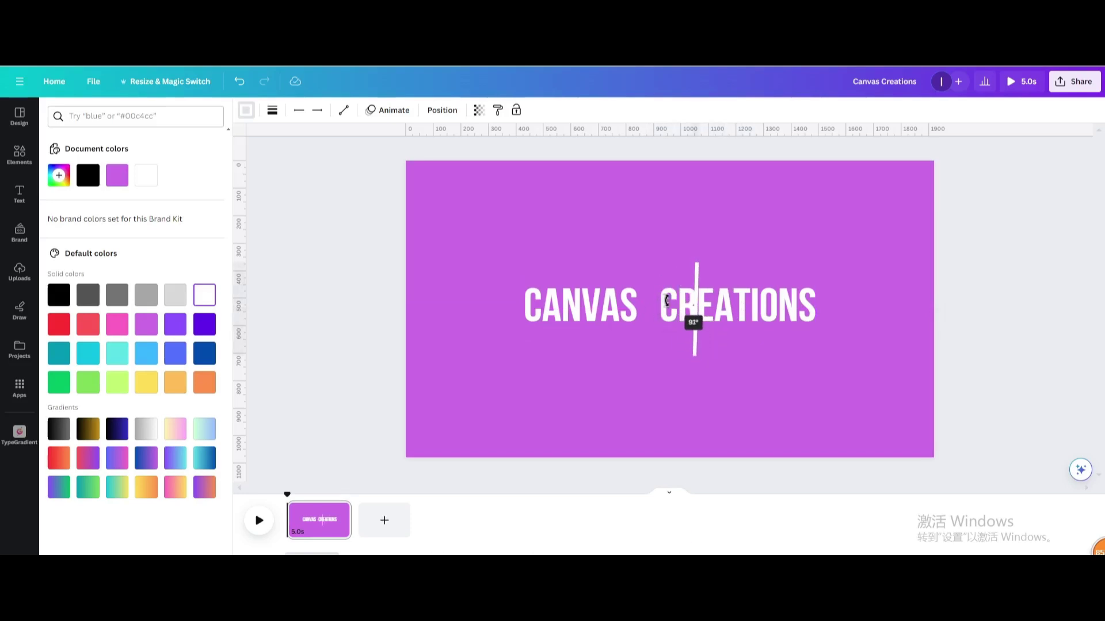
pyautogui.moveTo(665, 299); pyautogui.dragTo(653, 383)
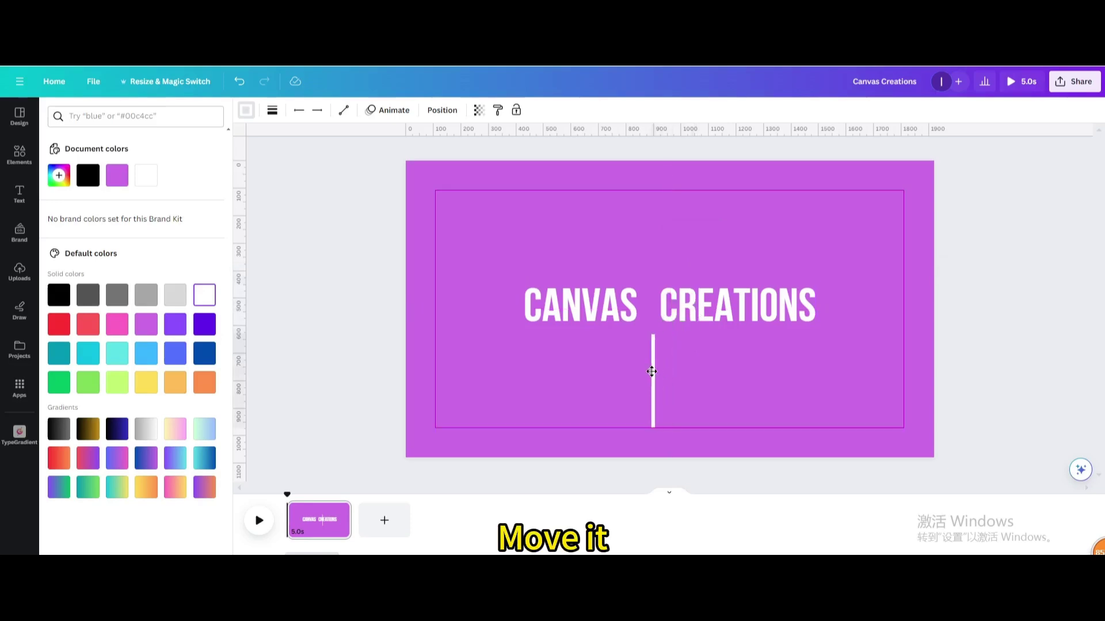
# Step: Add a background-purple square below CREATIONS beside the white line
pyautogui.click(10, 159)
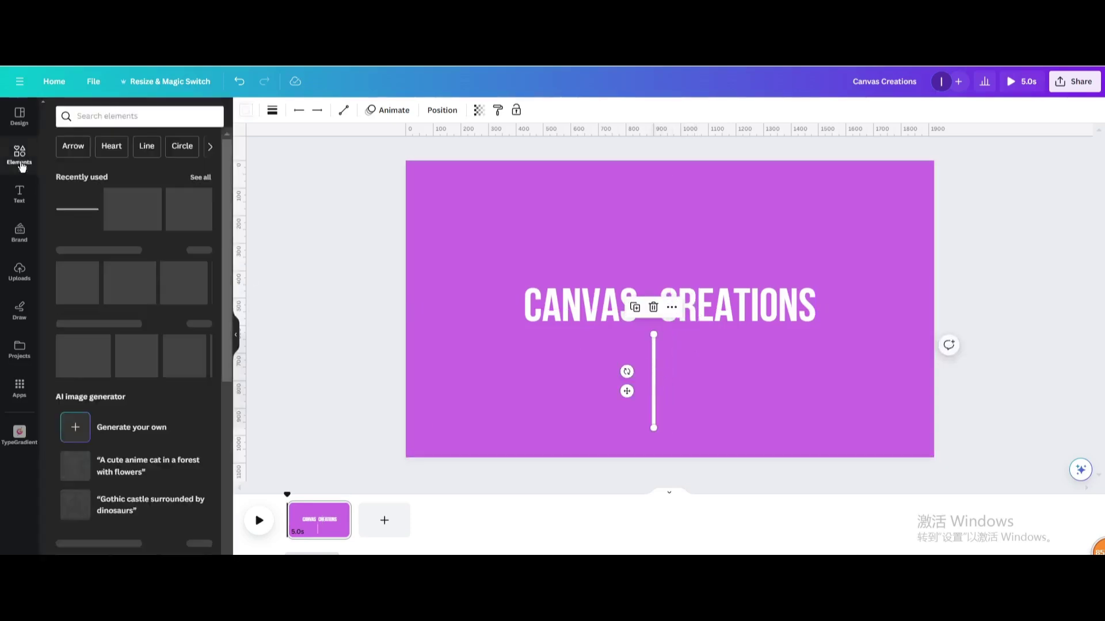
pyautogui.click(77, 273)
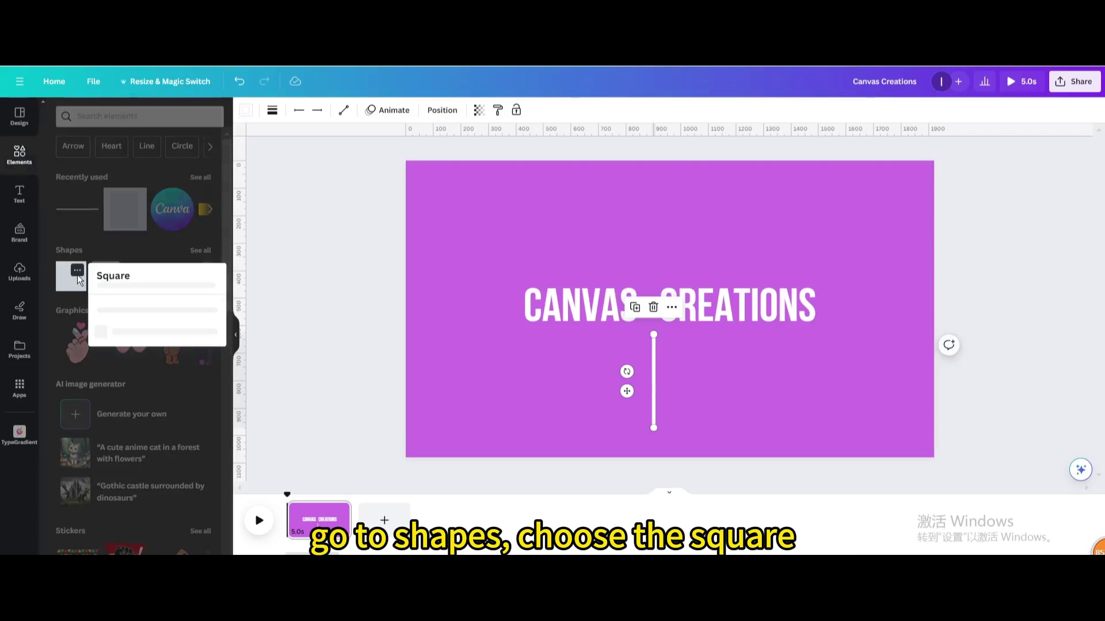
pyautogui.click(70, 280)
pyautogui.click(69, 283)
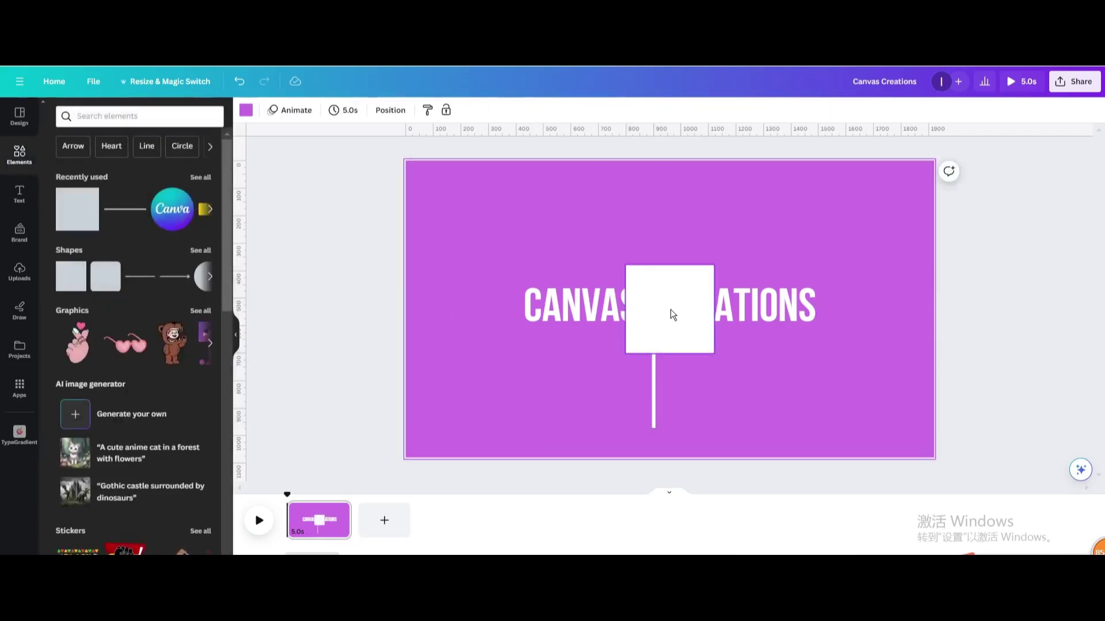
pyautogui.moveTo(670, 314); pyautogui.dragTo(697, 380)
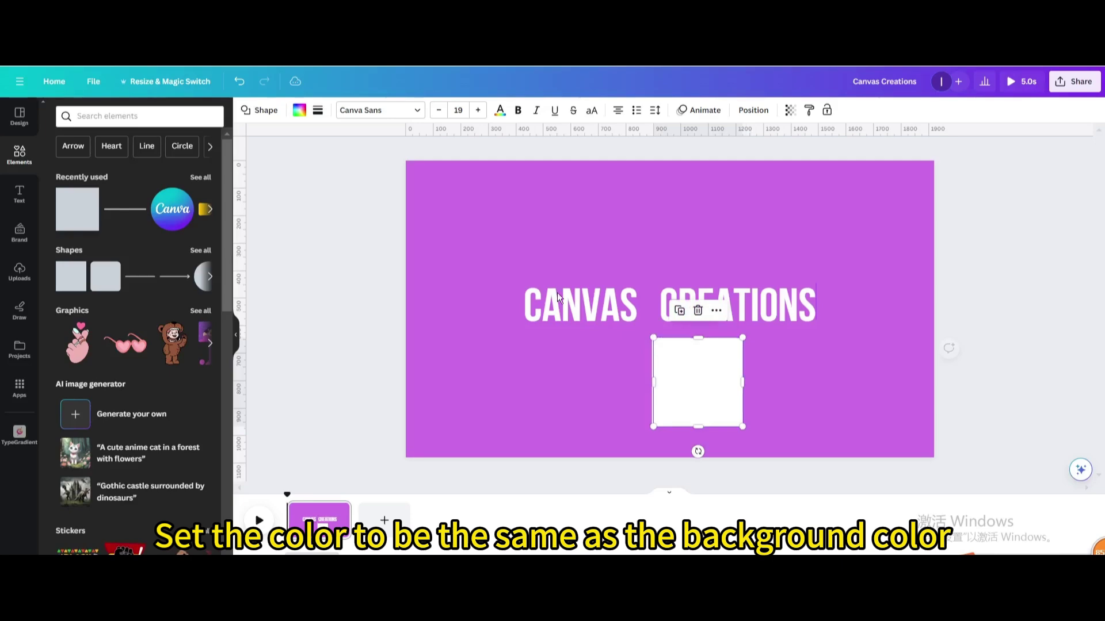
pyautogui.click(300, 112)
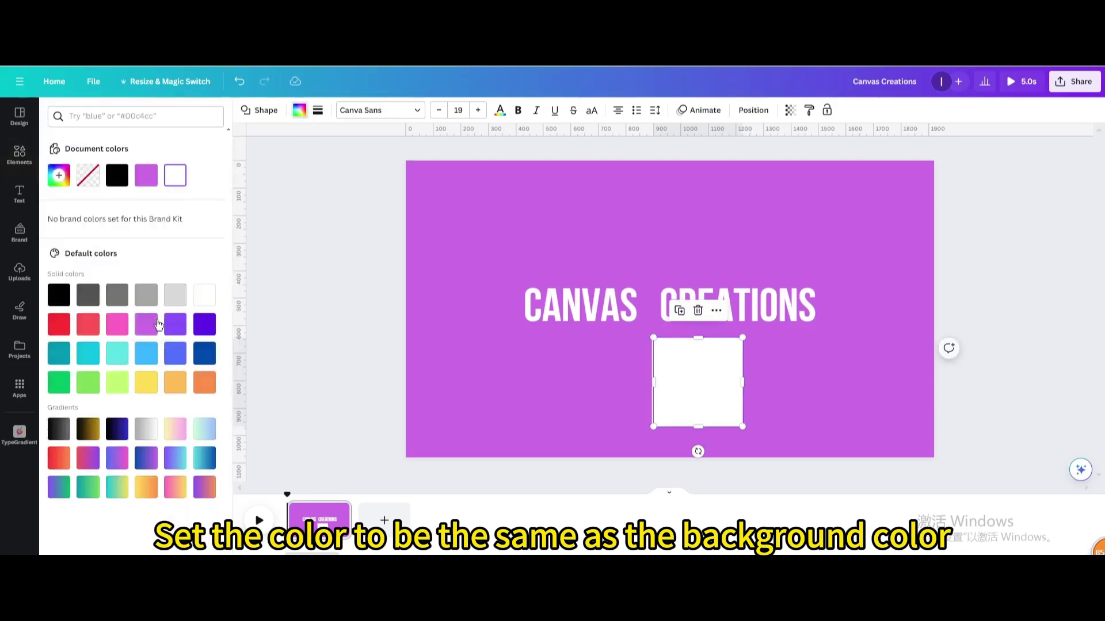
pyautogui.click(155, 325)
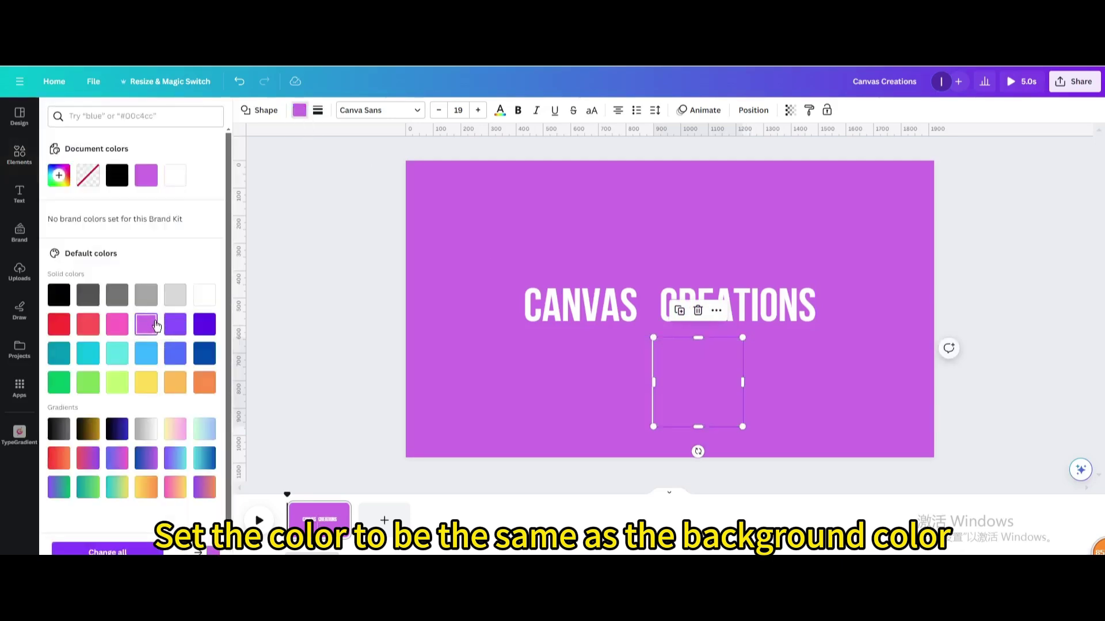
# Step: Reduce the square's height and marquee-select it together with the white line
pyautogui.click(699, 336)
pyautogui.moveTo(698, 337); pyautogui.dragTo(692, 347)
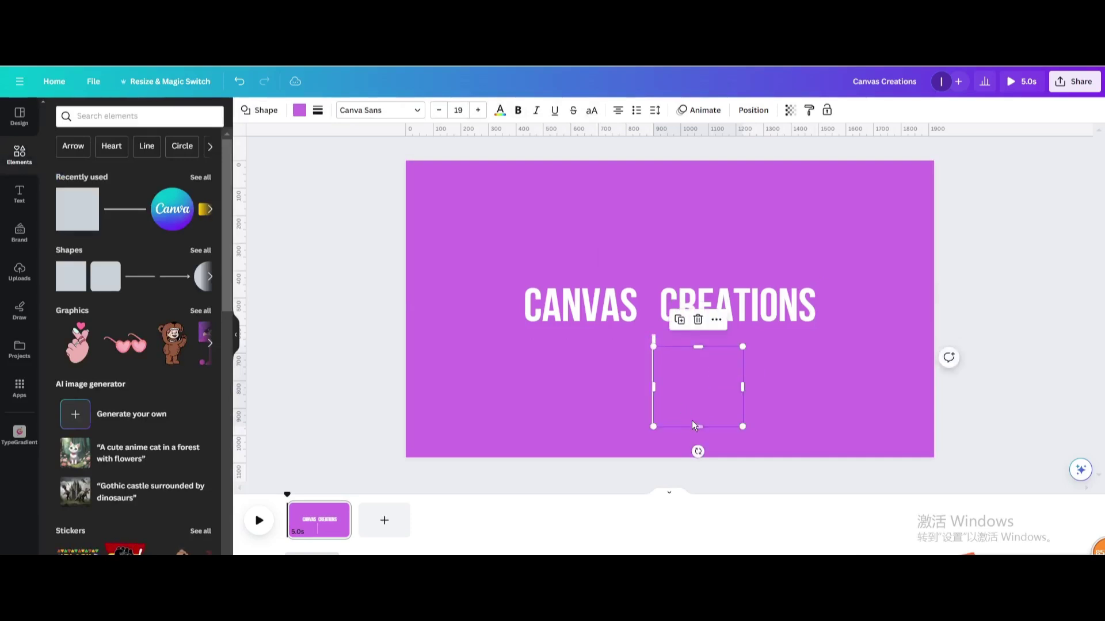
pyautogui.moveTo(698, 427); pyautogui.dragTo(696, 414)
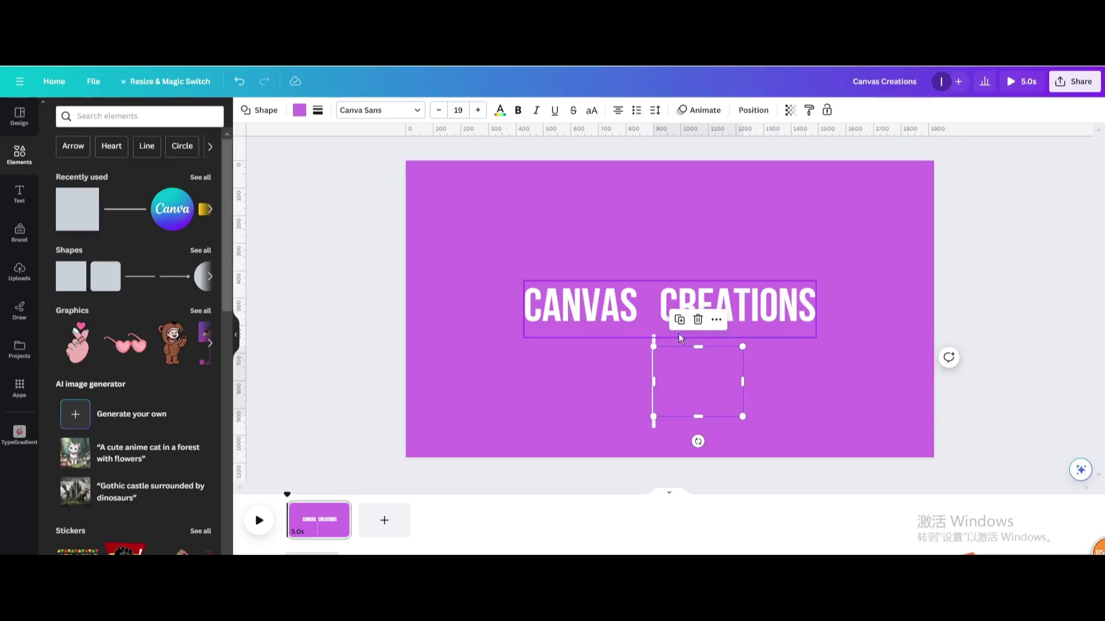
pyautogui.moveTo(798, 424); pyautogui.dragTo(599, 351)
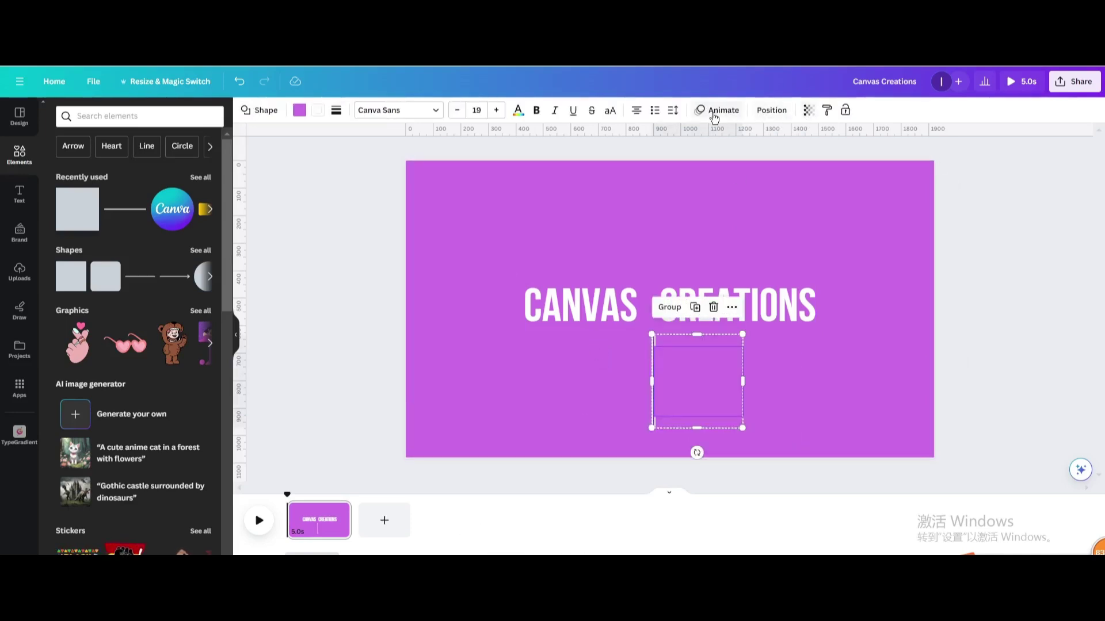
# Step: Group the box and line, widen the group, and place it over CREATIONS
pyautogui.click(669, 307)
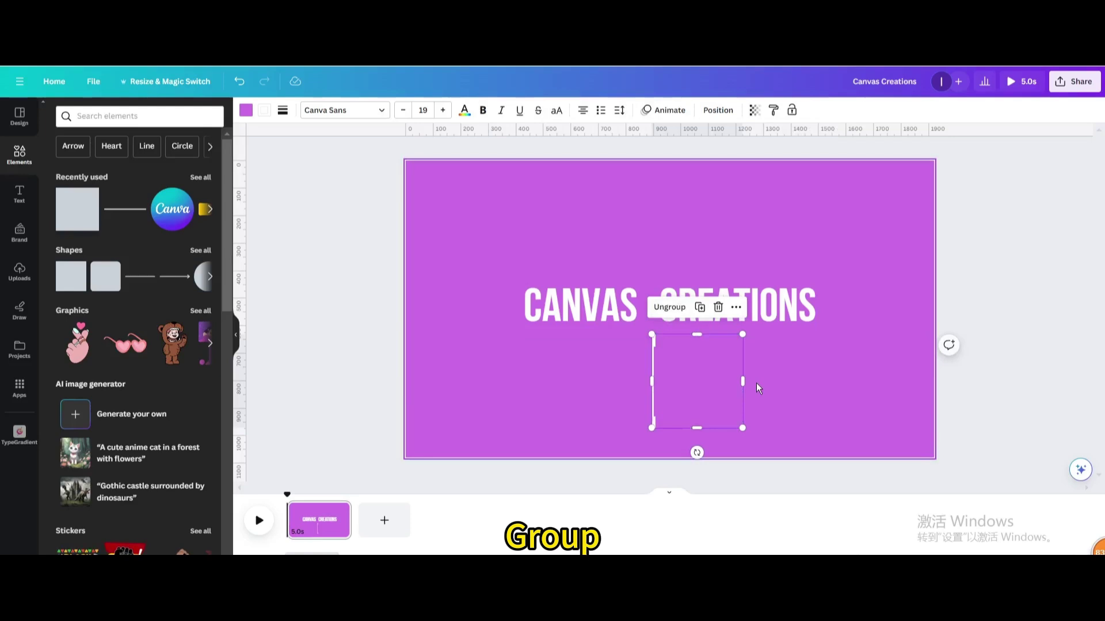
pyautogui.moveTo(744, 383); pyautogui.dragTo(841, 400)
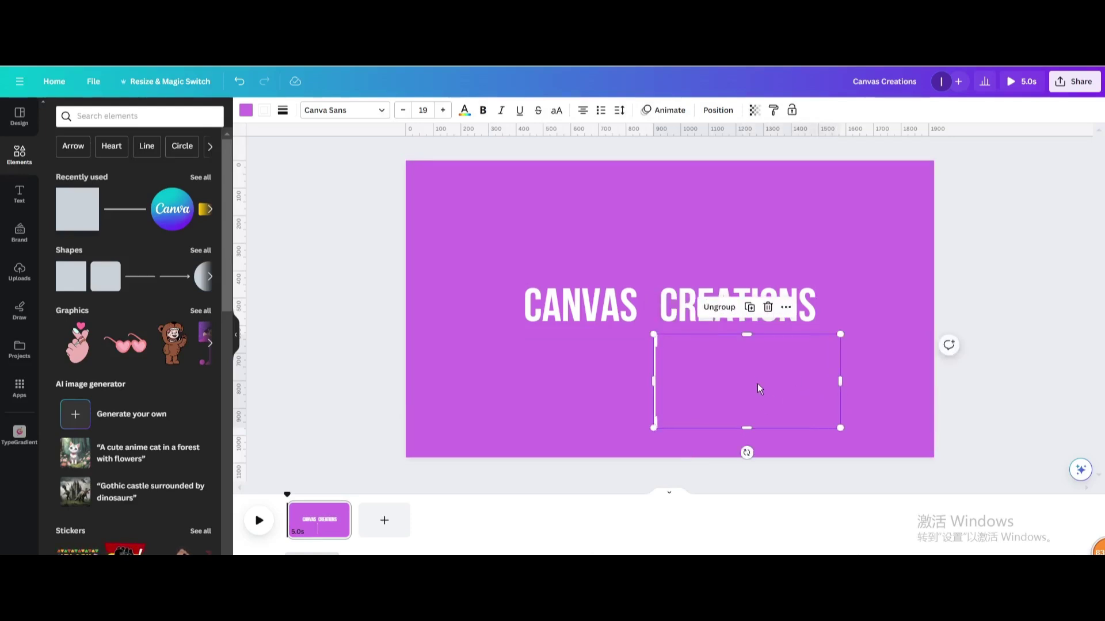
pyautogui.moveTo(757, 388)
pyautogui.mouseDown()
pyautogui.moveTo(755, 314)
pyautogui.moveTo(756, 396)
pyautogui.moveTo(745, 333)
pyautogui.mouseUp()
# Step: Duplicate the group, rotate the copy 180° over CANVAS, and reselect the CREATIONS group
pyautogui.click(751, 239)
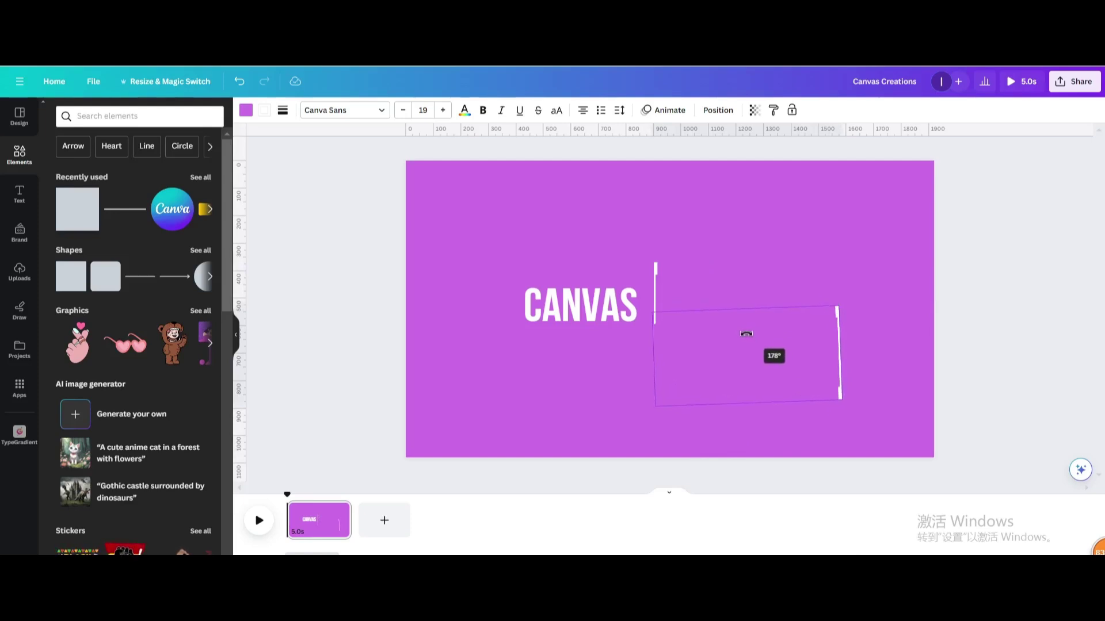
pyautogui.moveTo(747, 334)
pyautogui.mouseDown()
pyautogui.moveTo(713, 353)
pyautogui.moveTo(561, 308)
pyautogui.mouseUp()
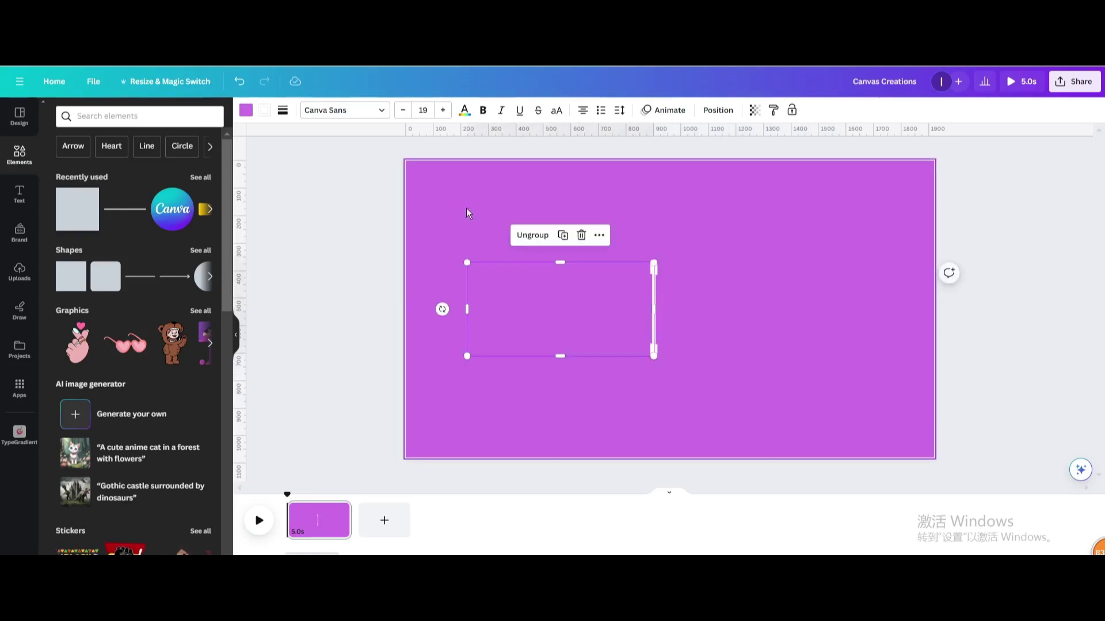
pyautogui.click(446, 210)
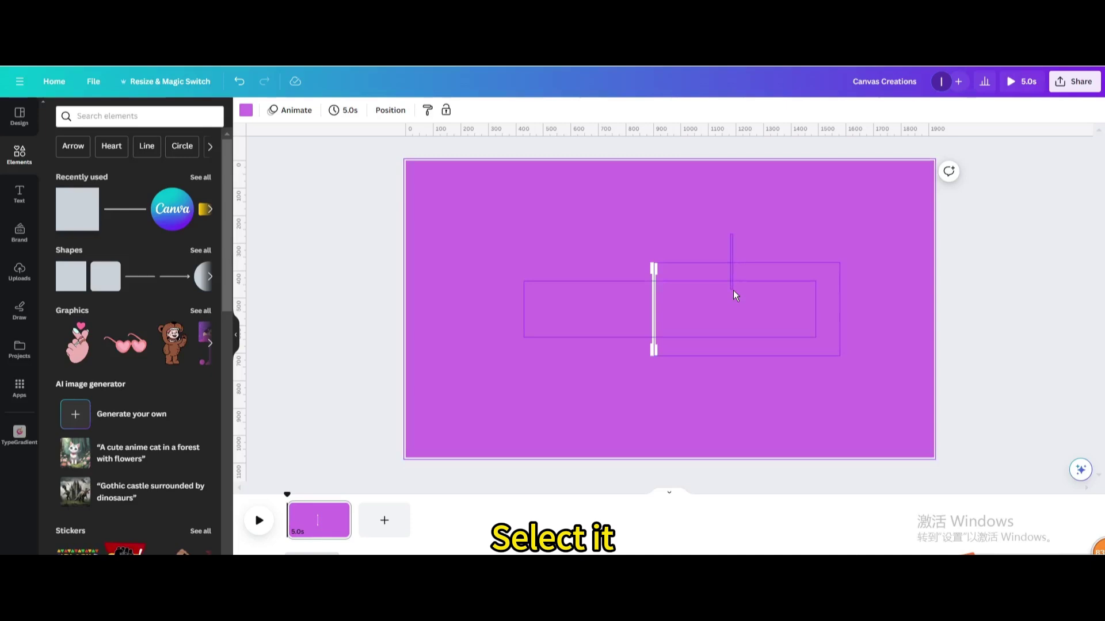
pyautogui.moveTo(738, 254); pyautogui.dragTo(742, 275)
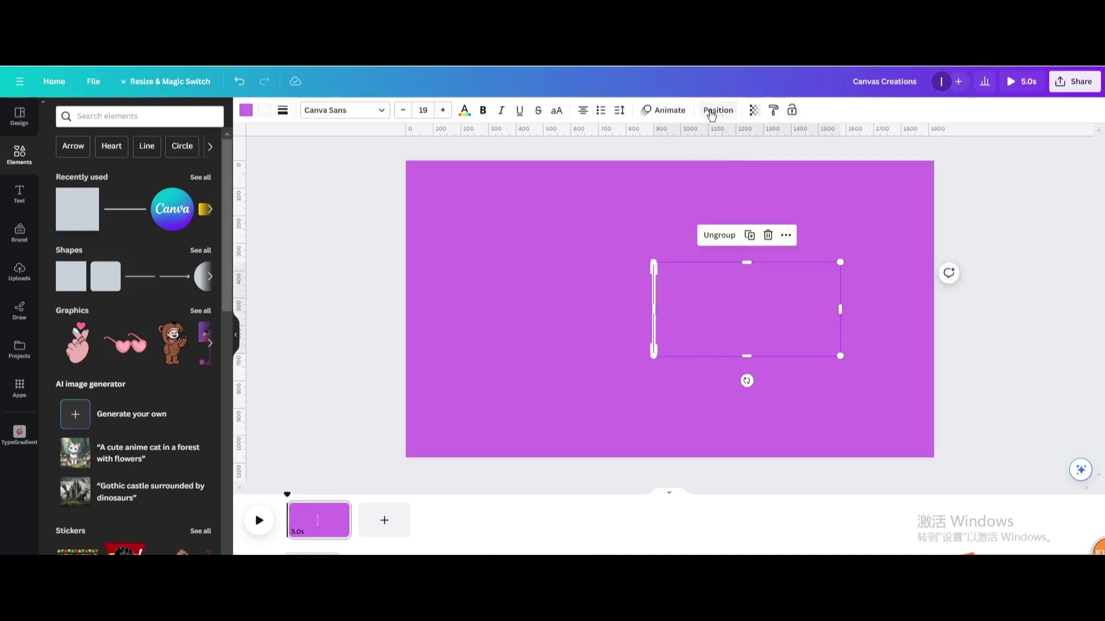
pyautogui.click(664, 110)
# Step: Record a custom straight-line path sliding the CREATIONS box right and back
pyautogui.click(116, 158)
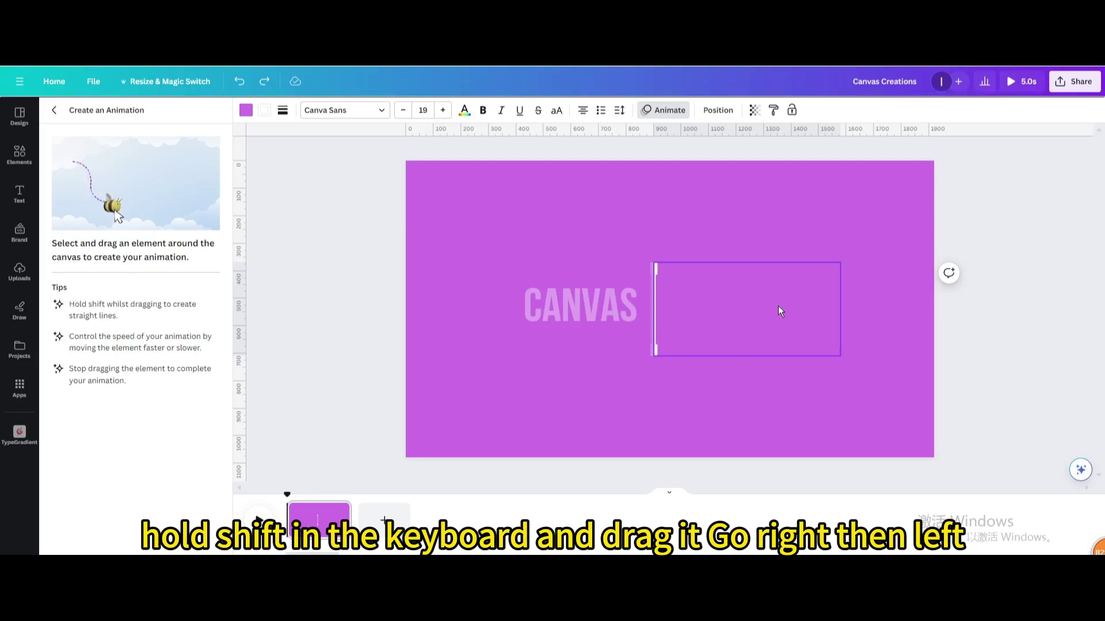
pyautogui.moveTo(777, 310)
pyautogui.mouseDown()
pyautogui.moveTo(906, 306)
pyautogui.moveTo(776, 304)
pyautogui.mouseUp()
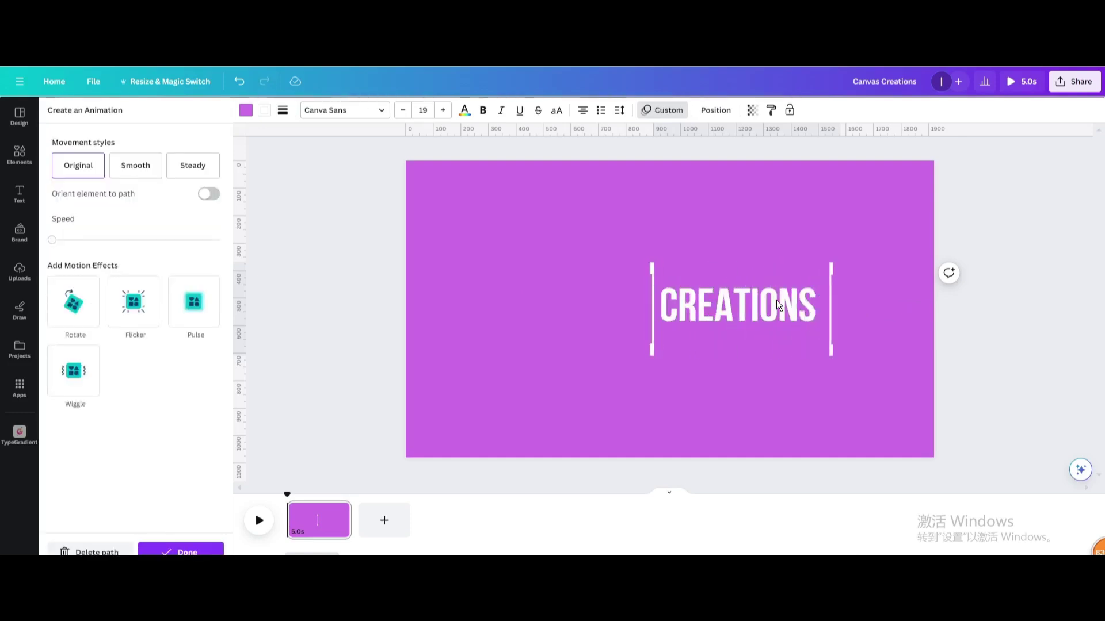
pyautogui.click(633, 303)
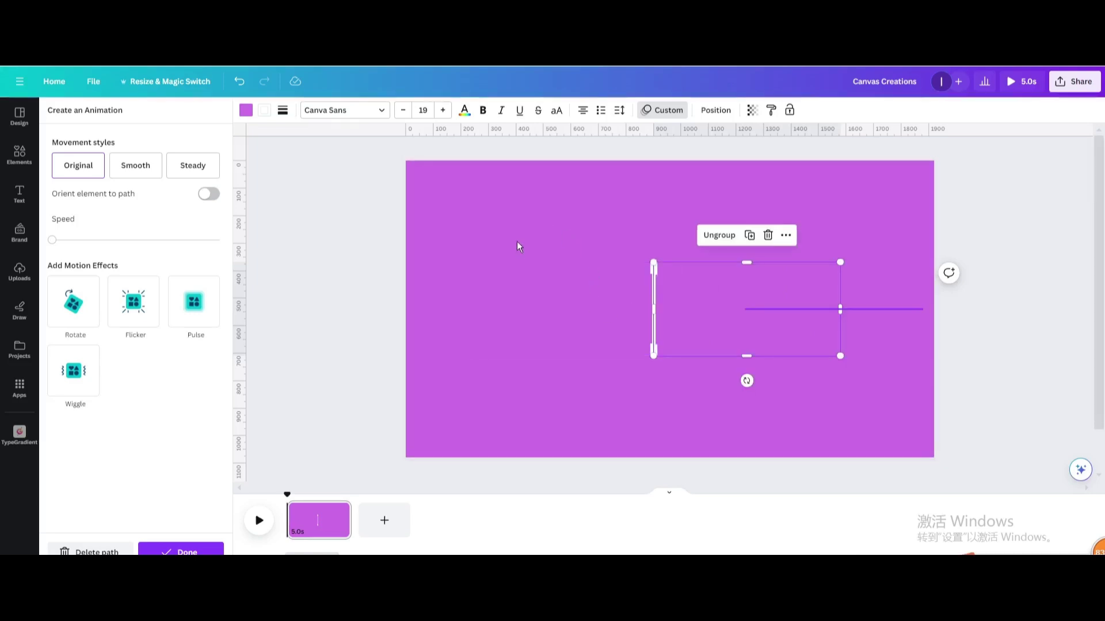
pyautogui.click(517, 275)
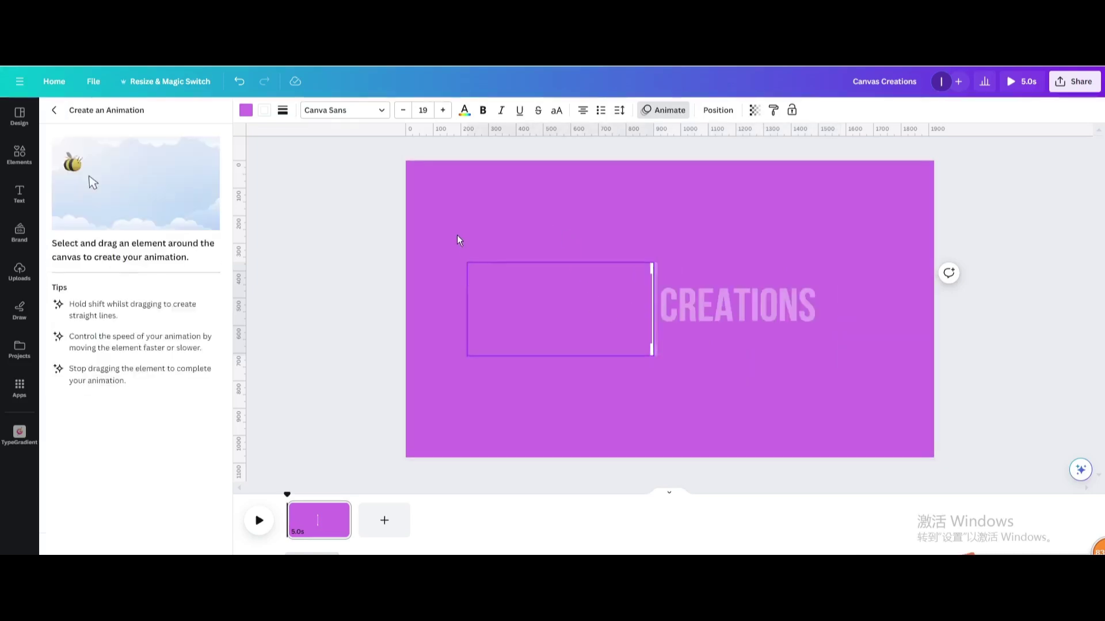
pyautogui.click(474, 259)
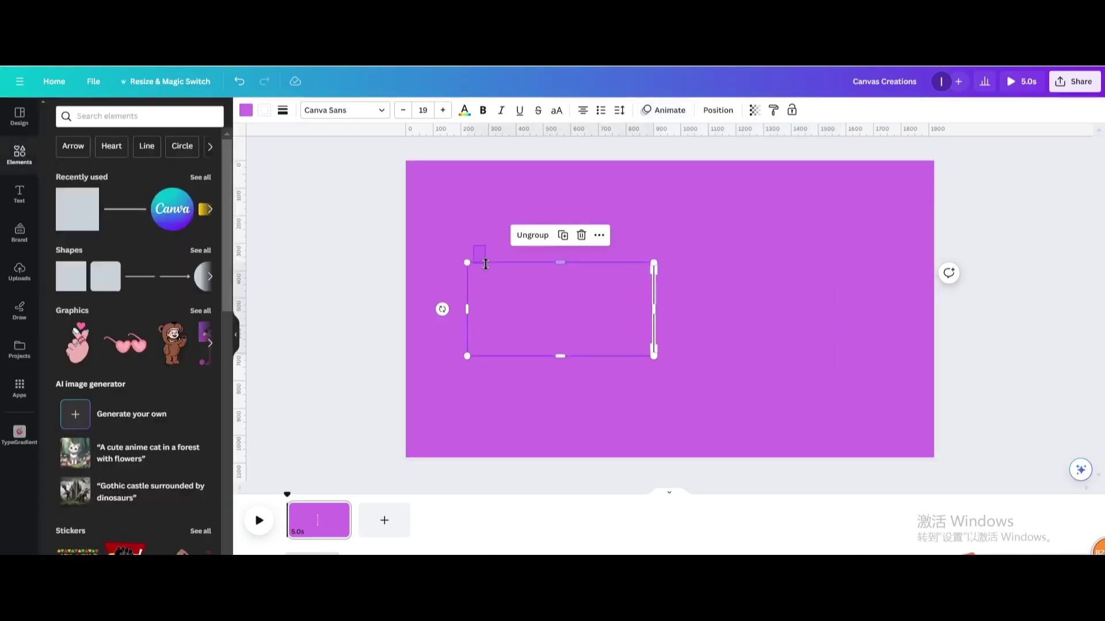
# Step: Record a Steady custom path sliding the CANVAS box left and back
pyautogui.click(682, 108)
pyautogui.click(125, 160)
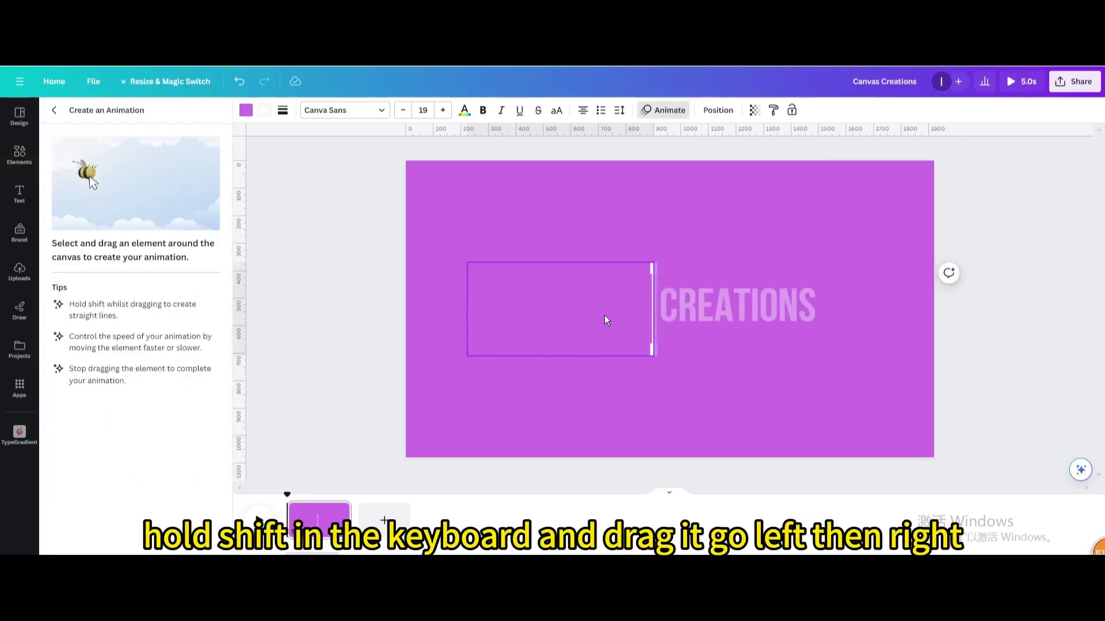
pyautogui.moveTo(607, 309)
pyautogui.mouseDown()
pyautogui.moveTo(450, 300)
pyautogui.moveTo(609, 305)
pyautogui.mouseUp()
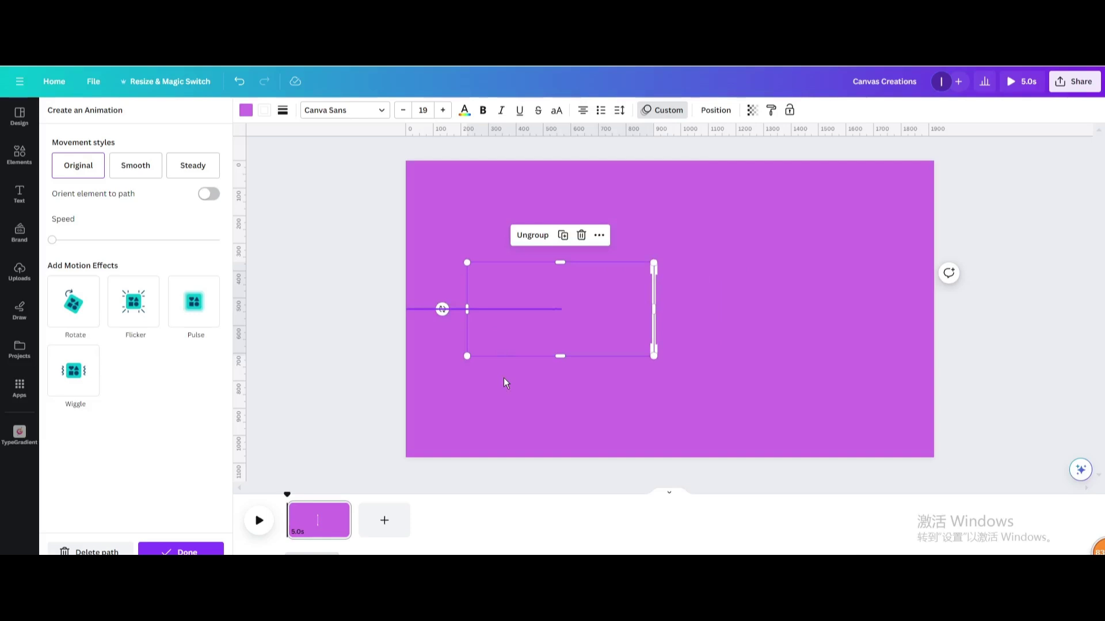
pyautogui.click(210, 167)
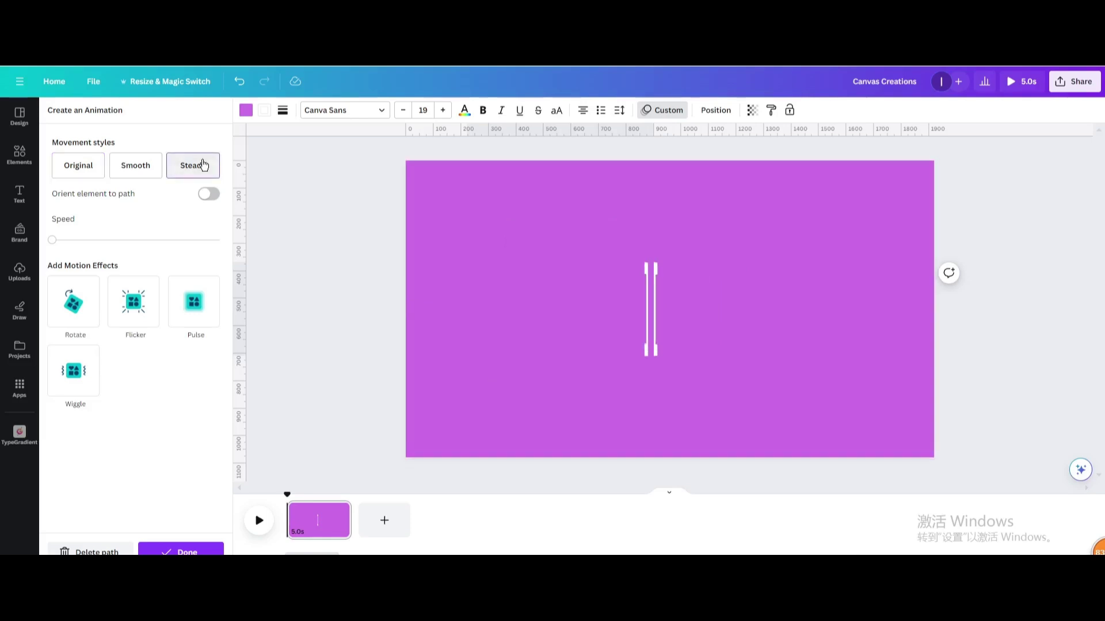
# Step: Duplicate the page and delete the CREATIONS box's motion path on page 2
pyautogui.click(339, 511)
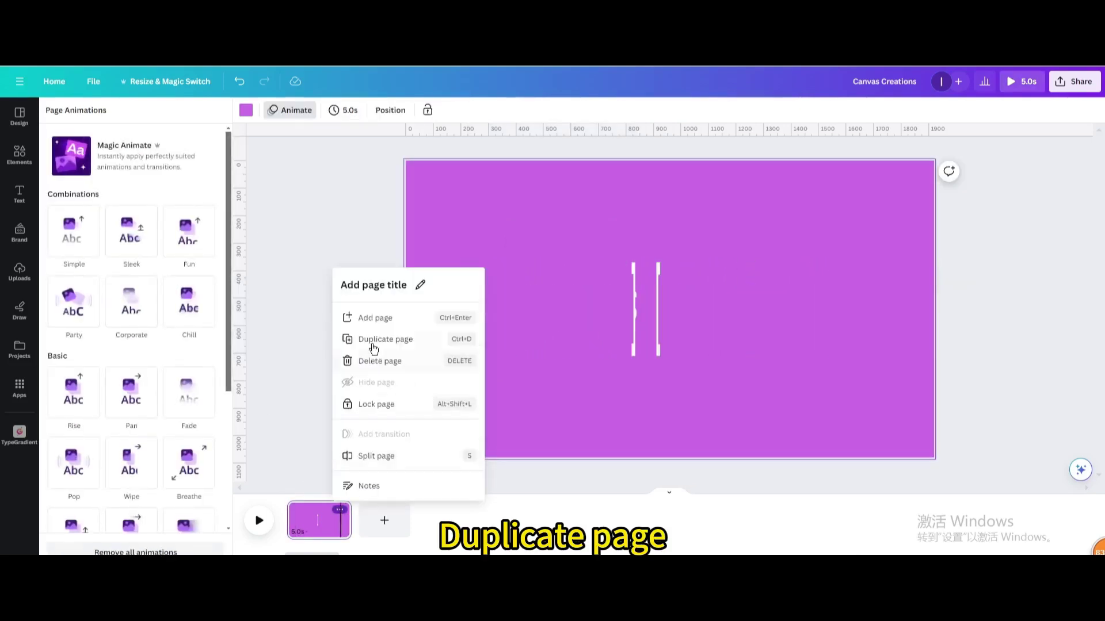
pyautogui.click(383, 346)
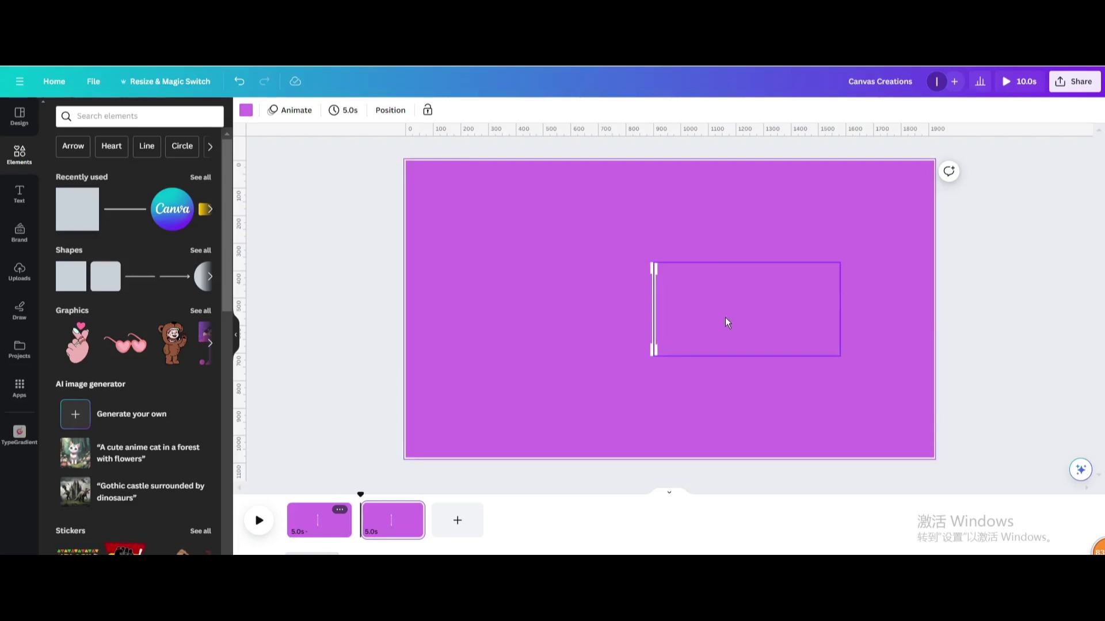
pyautogui.click(802, 281)
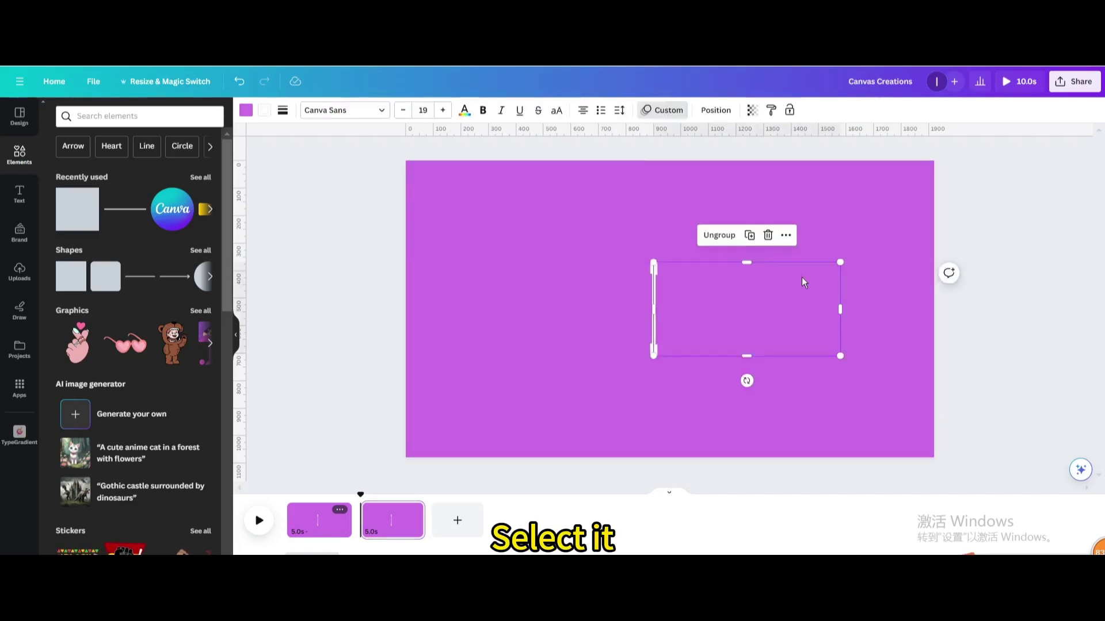
pyautogui.click(663, 110)
pyautogui.click(95, 549)
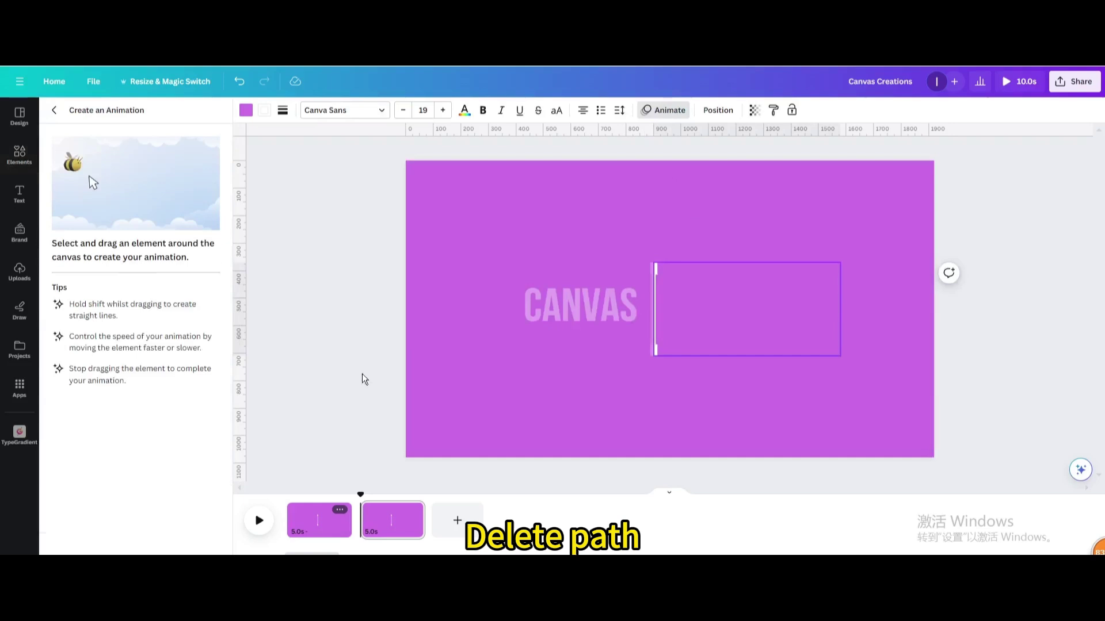
# Step: Delete the CANVAS box's motion path on page 2 as well
pyautogui.moveTo(522, 237); pyautogui.dragTo(515, 292)
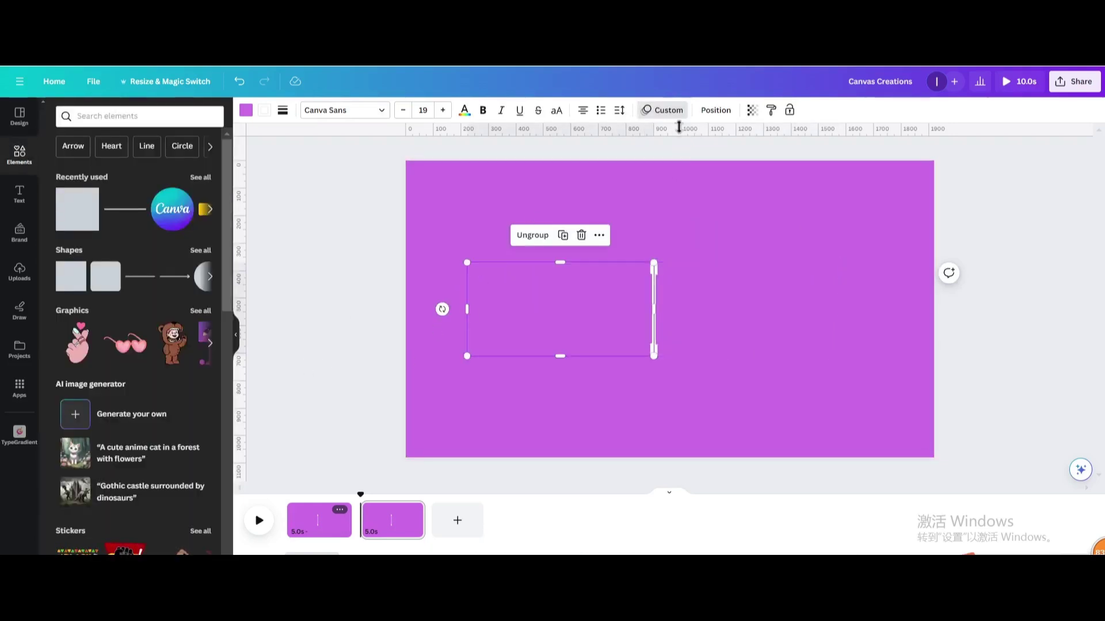
pyautogui.click(100, 551)
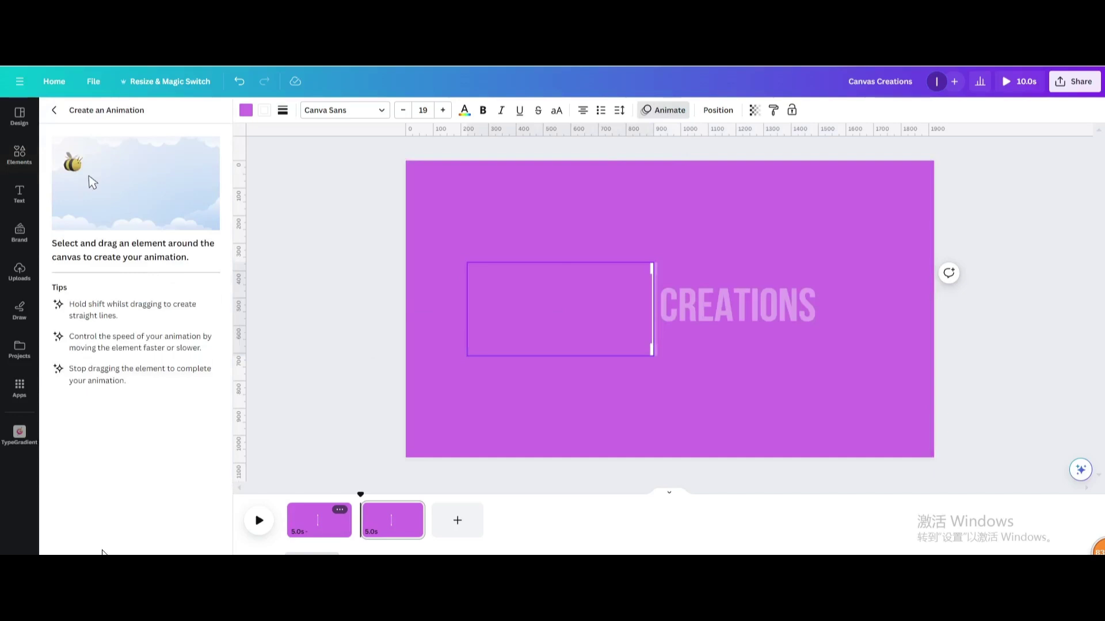
pyautogui.click(692, 317)
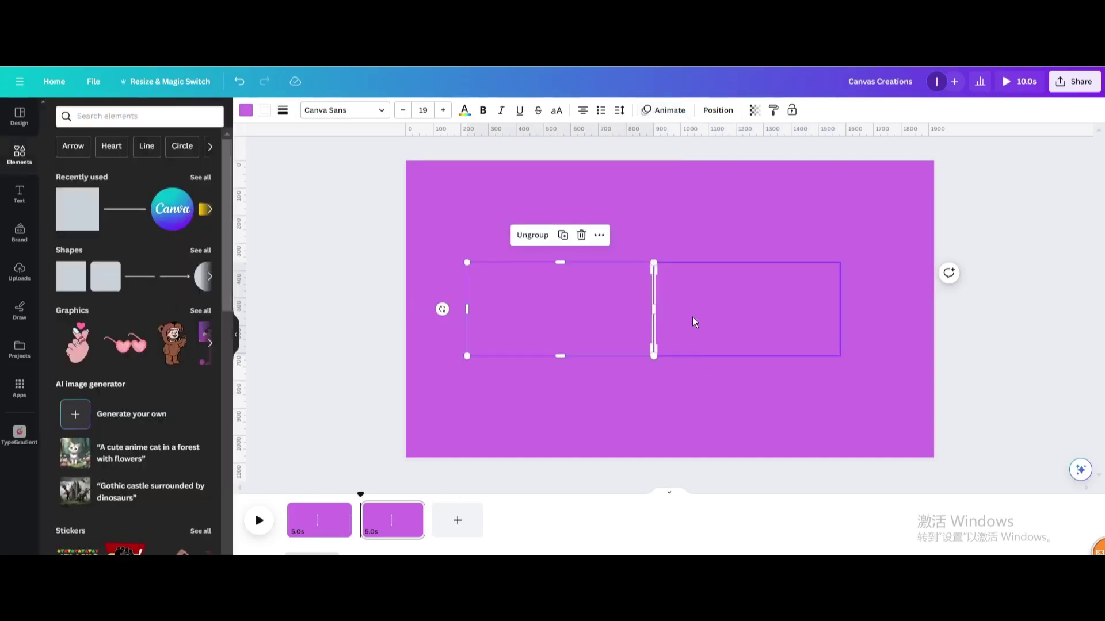
# Step: Move the CANVAS CREATIONS text layer above the boxes in the Layers list
pyautogui.rightClick(692, 317)
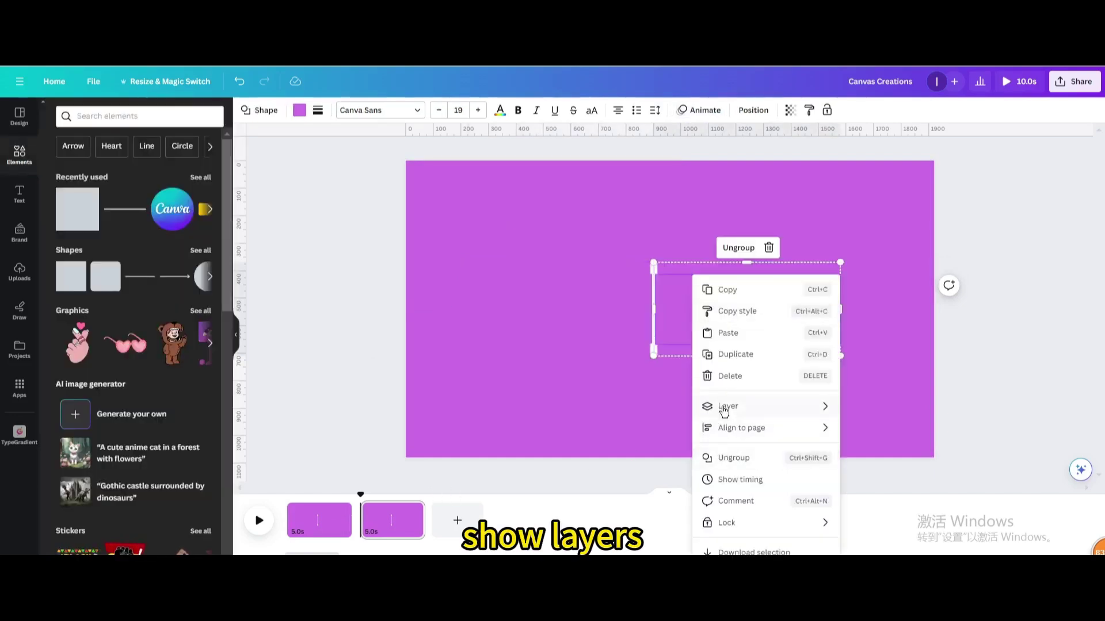
pyautogui.moveTo(727, 405)
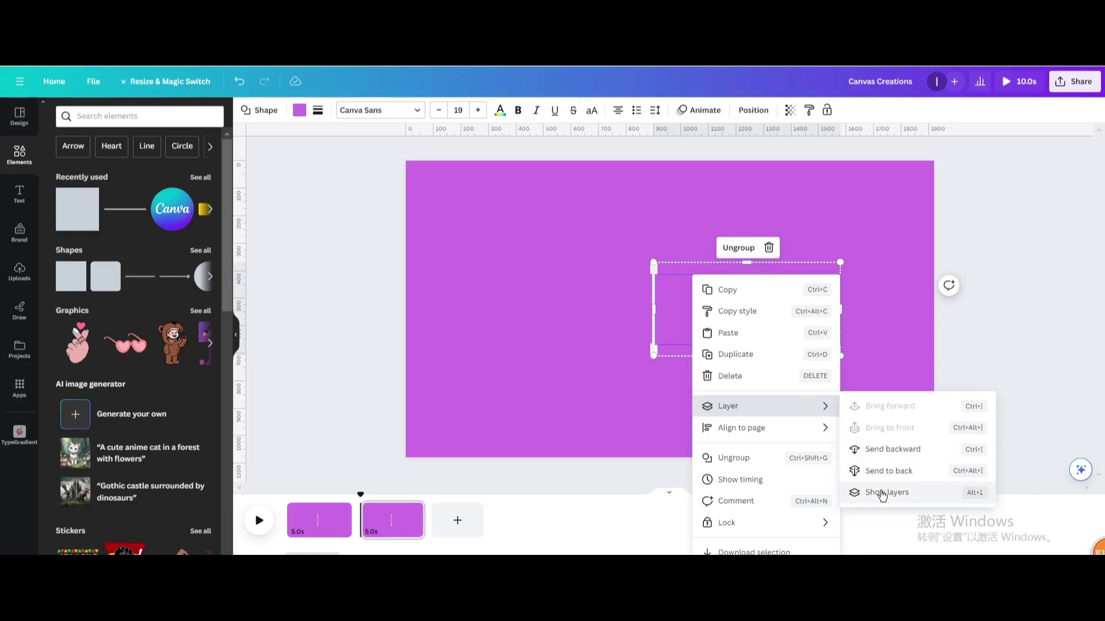
pyautogui.click(881, 492)
pyautogui.moveTo(139, 249); pyautogui.dragTo(136, 177)
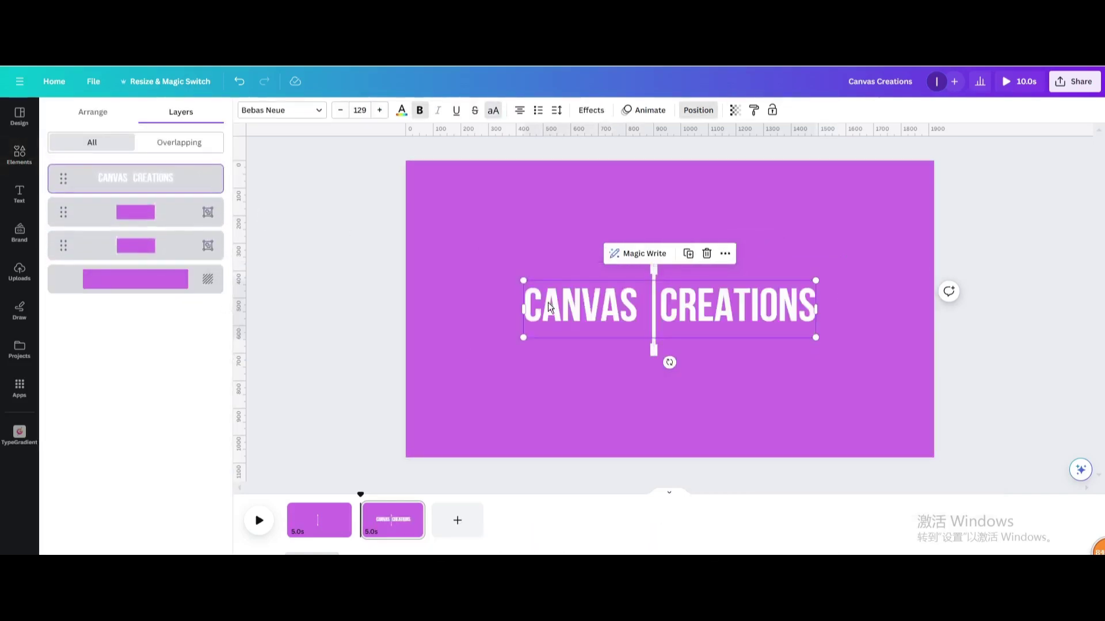
# Step: Apply the Hollow effect to the title and move its layer beneath both masks
pyautogui.click(603, 113)
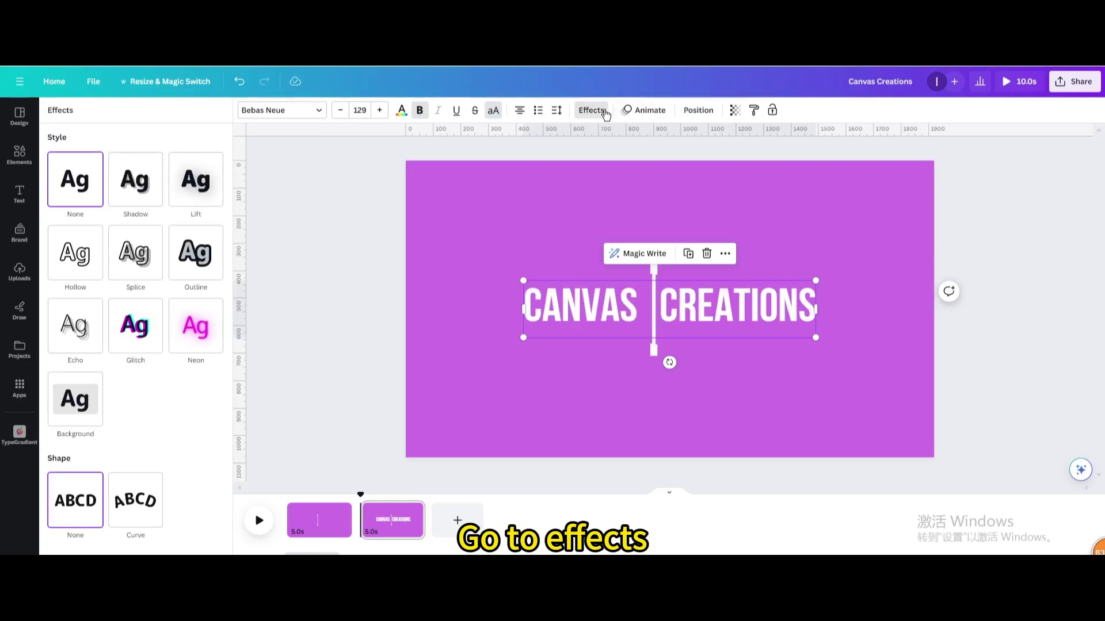
pyautogui.click(69, 282)
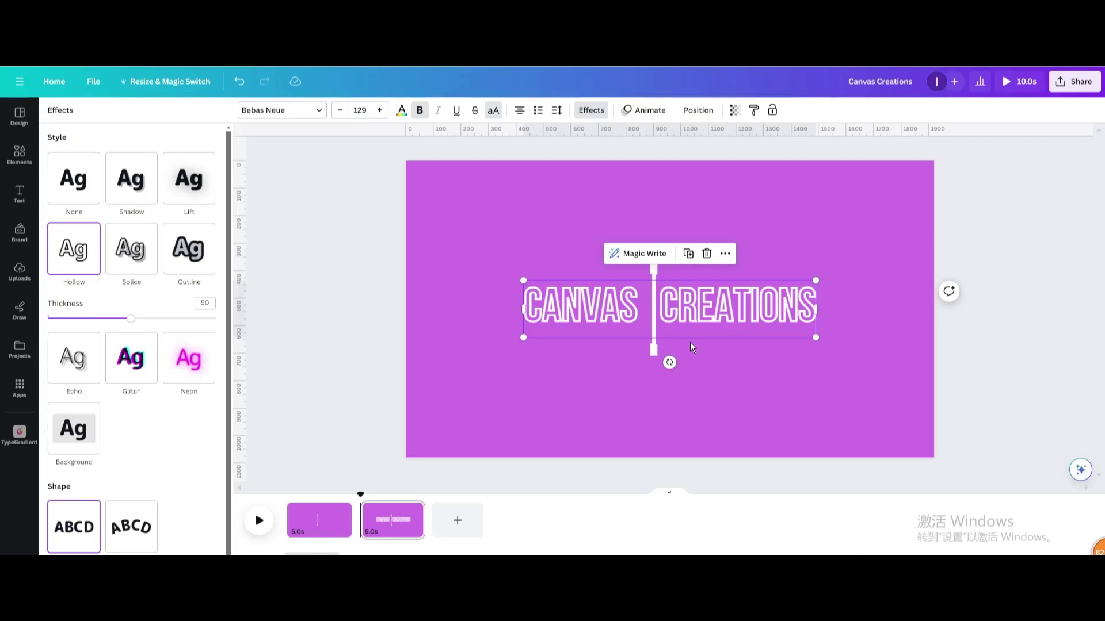
pyautogui.click(694, 111)
pyautogui.moveTo(112, 188); pyautogui.dragTo(109, 260)
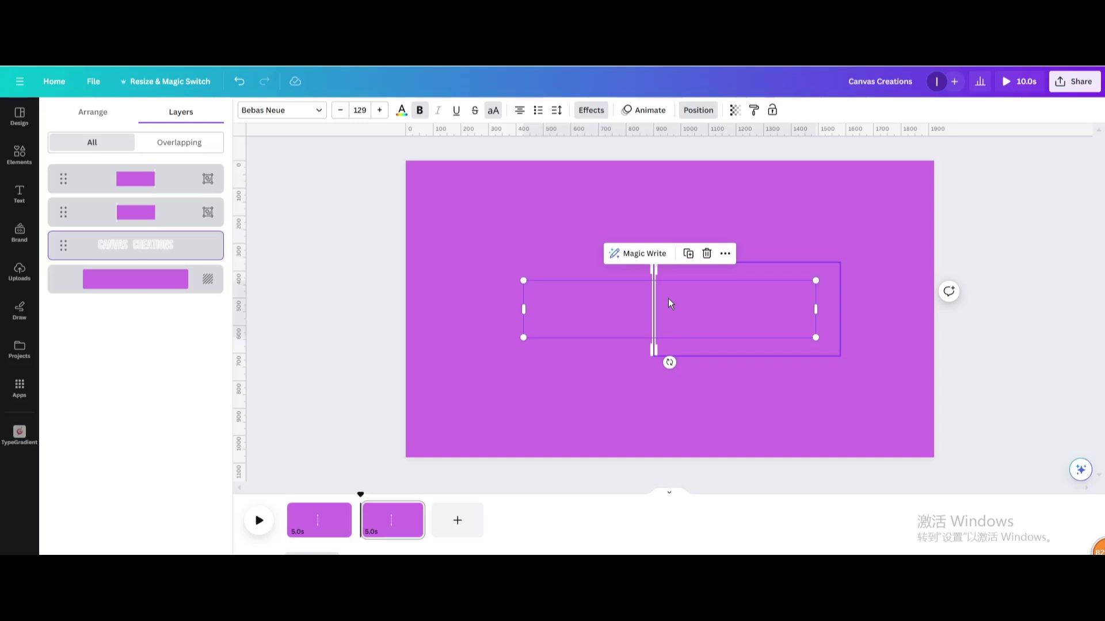
# Step: Record an upward custom motion path for the right mask-and-line group
pyautogui.click(644, 110)
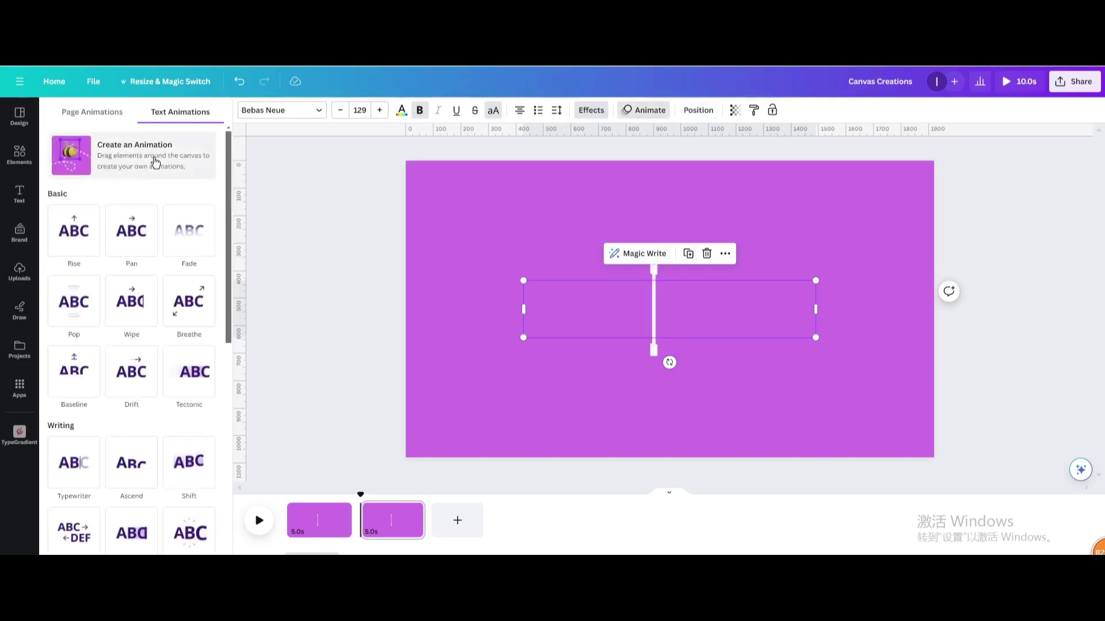
pyautogui.click(113, 147)
pyautogui.click(704, 305)
pyautogui.click(829, 340)
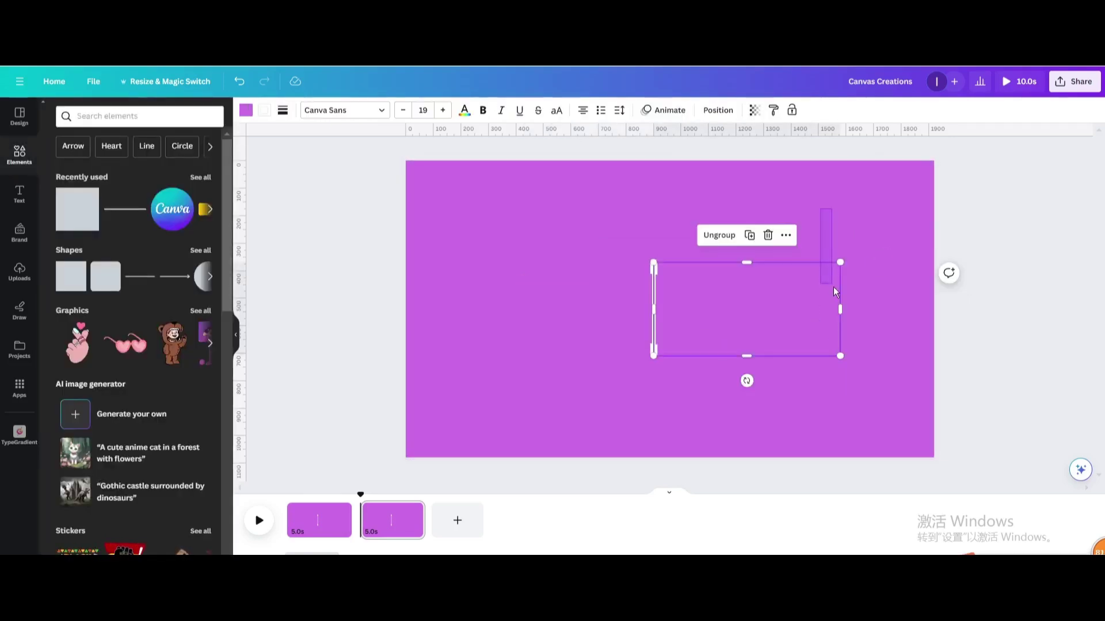
pyautogui.click(663, 110)
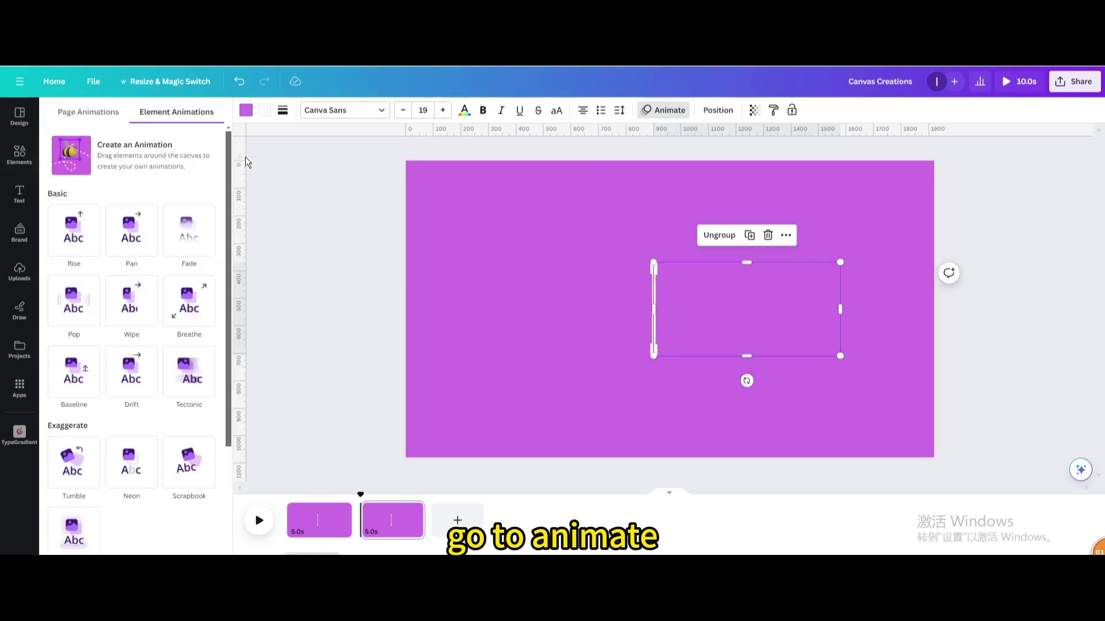
pyautogui.click(140, 174)
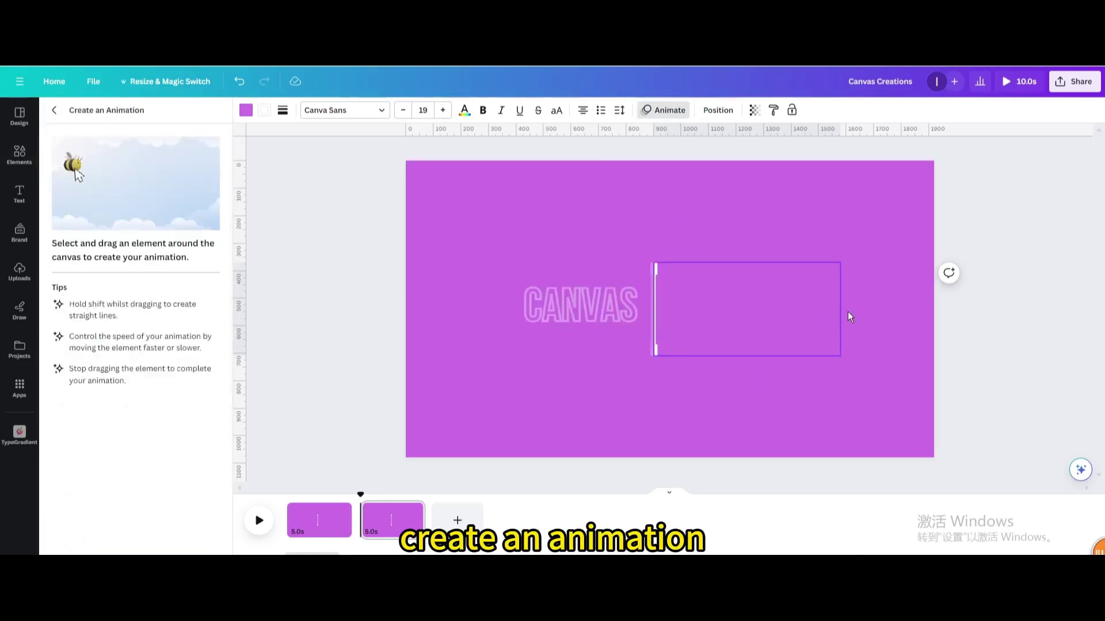
pyautogui.moveTo(754, 309)
pyautogui.mouseDown()
pyautogui.moveTo(750, 224)
pyautogui.moveTo(750, 300)
pyautogui.mouseUp()
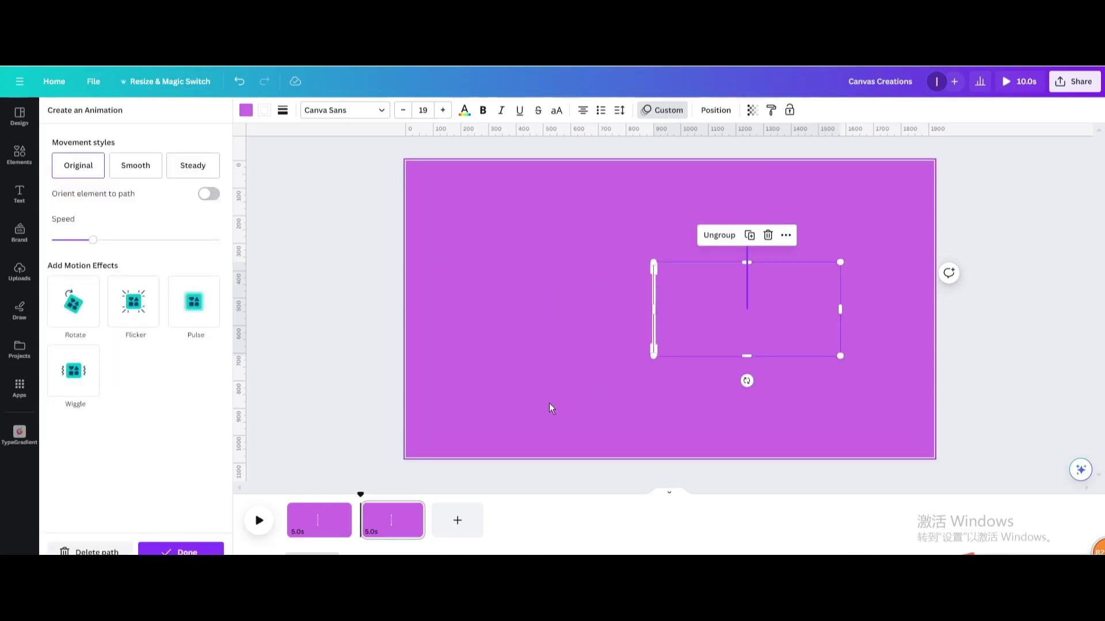
pyautogui.click(487, 286)
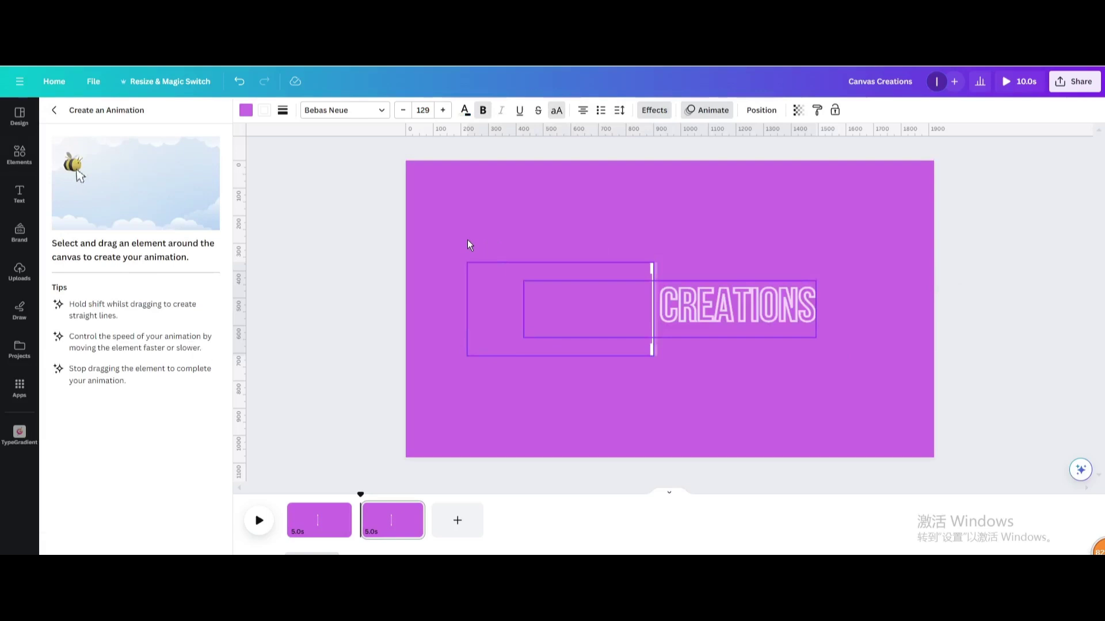
# Step: Group the left mask shapes and record a straight down-then-up custom motion path for them
pyautogui.click(477, 269)
pyautogui.hotkey('ctrl', 'g')
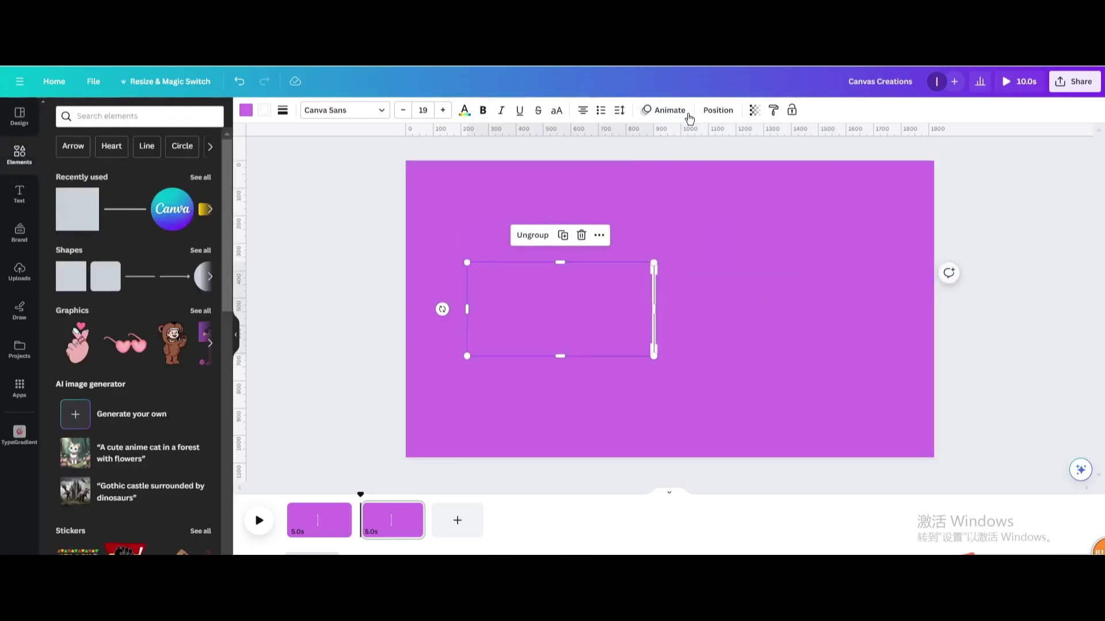
pyautogui.click(665, 110)
pyautogui.click(113, 160)
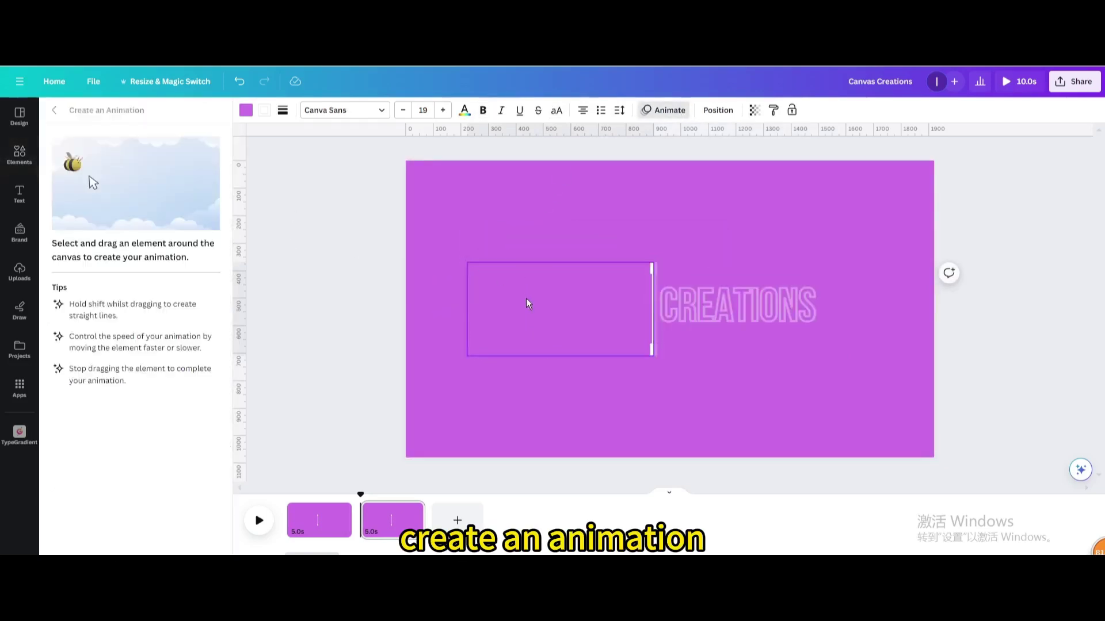
pyautogui.moveTo(531, 304); pyautogui.dragTo(530, 379)
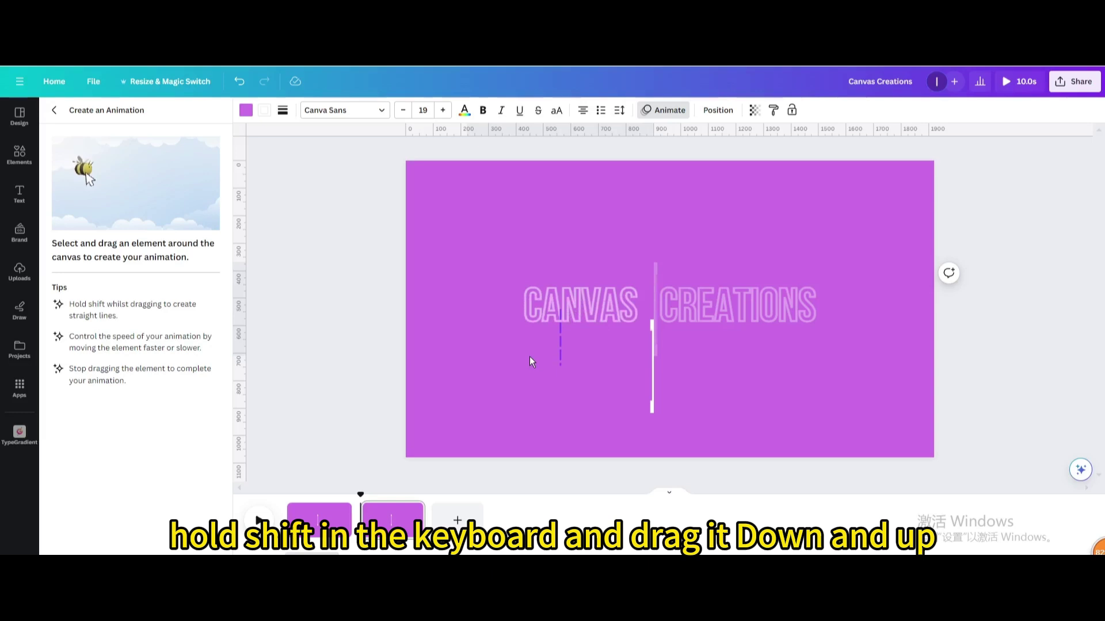
pyautogui.moveTo(529, 376); pyautogui.dragTo(529, 304)
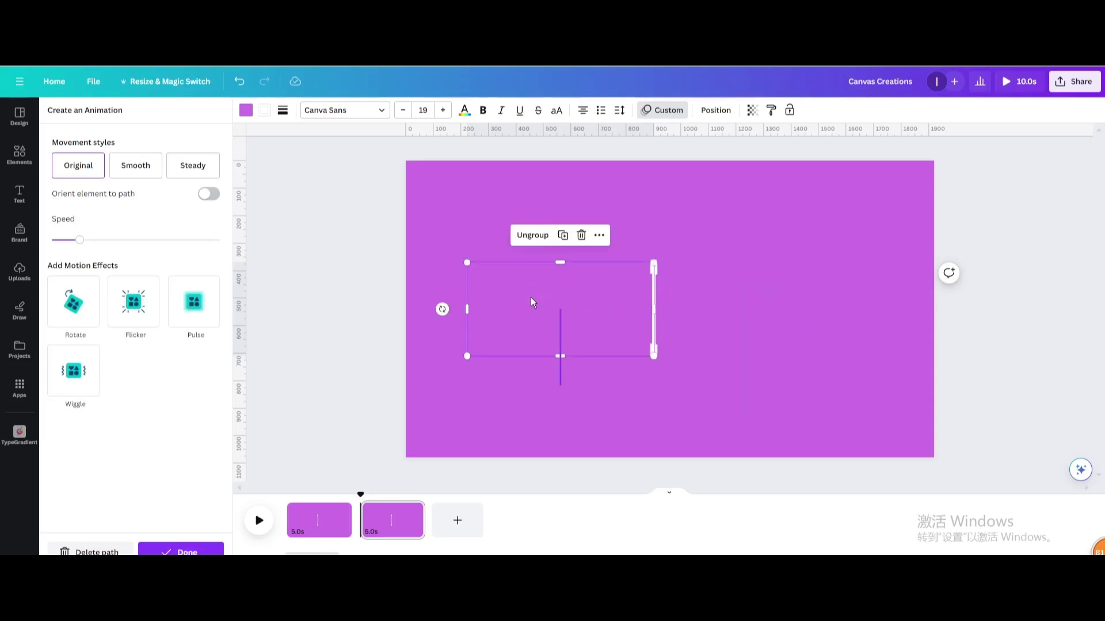
pyautogui.click(294, 508)
# Step: Preview the text reveal, then add a Match & Move transition between pages 1 and 2
pyautogui.click(261, 523)
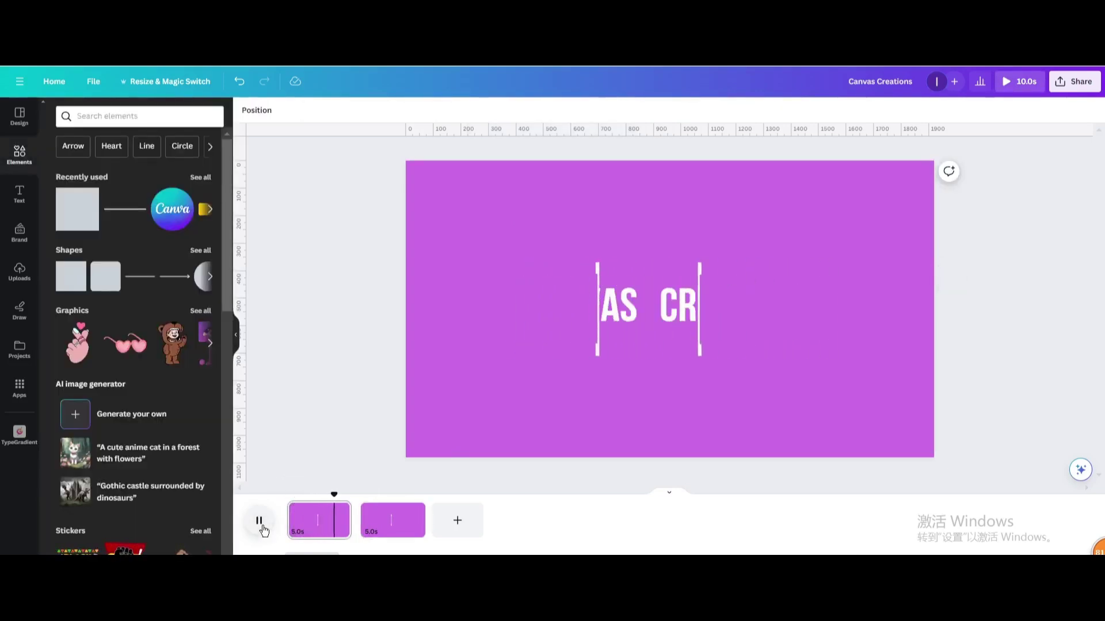
pyautogui.click(261, 523)
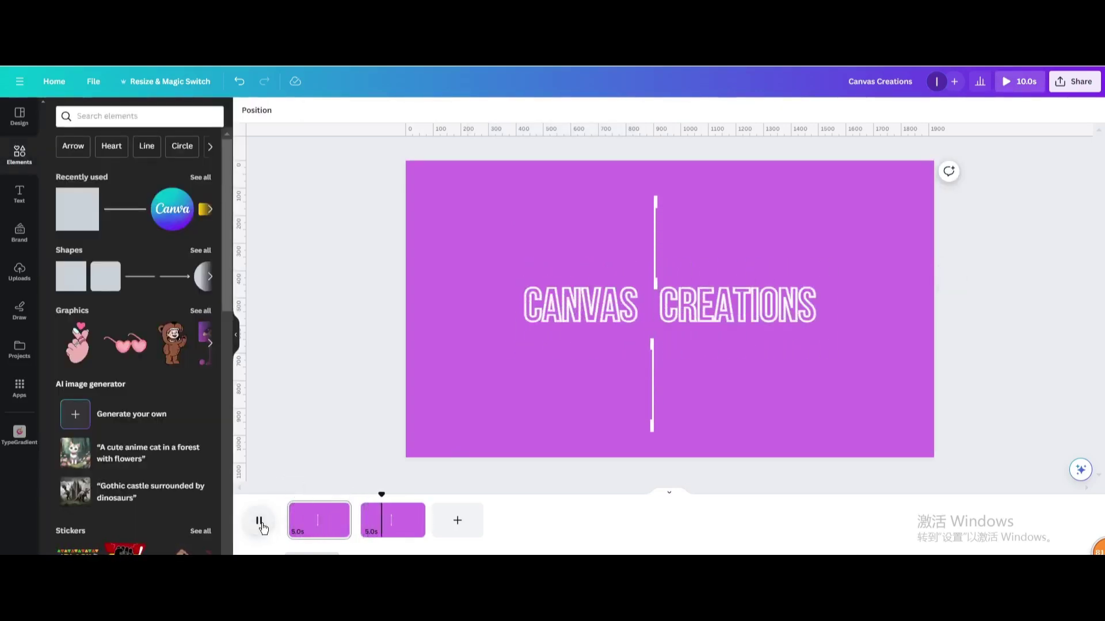
pyautogui.click(358, 535)
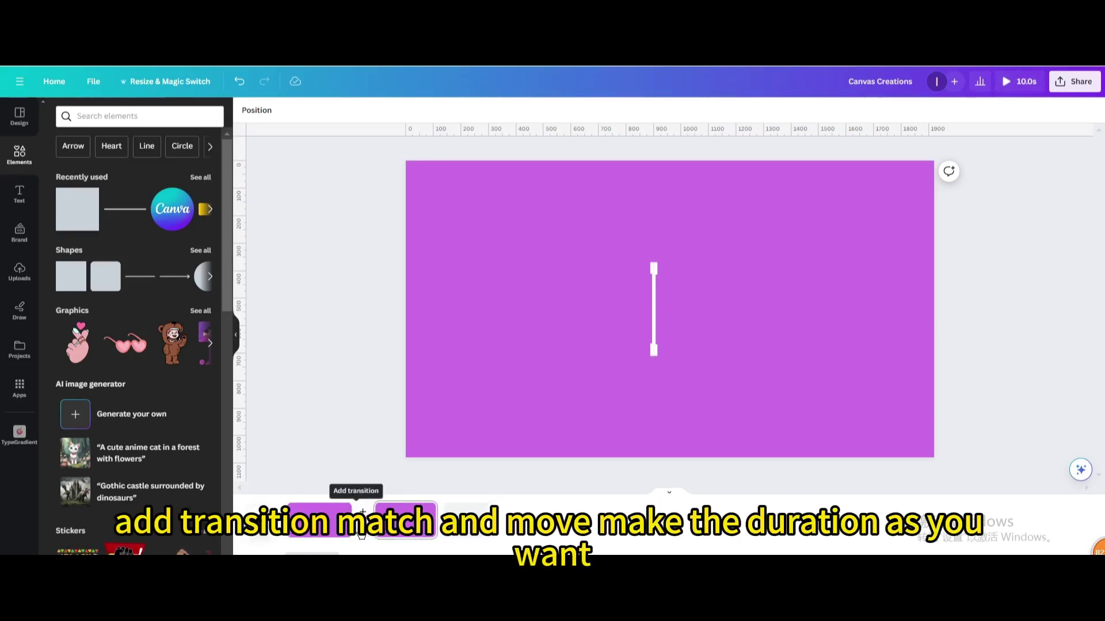
pyautogui.click(362, 519)
pyautogui.click(74, 320)
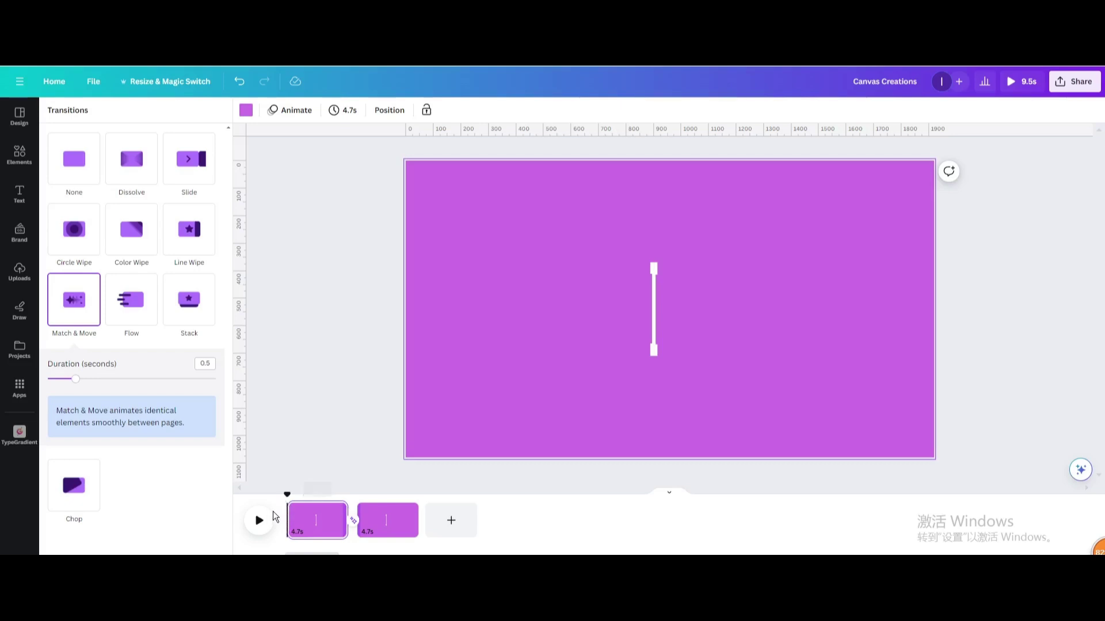
# Step: Trim page 1 to 3.2 seconds and page 2 to 3.1 seconds, then preview
pyautogui.moveTo(345, 535); pyautogui.dragTo(320, 536)
pyautogui.click(351, 538)
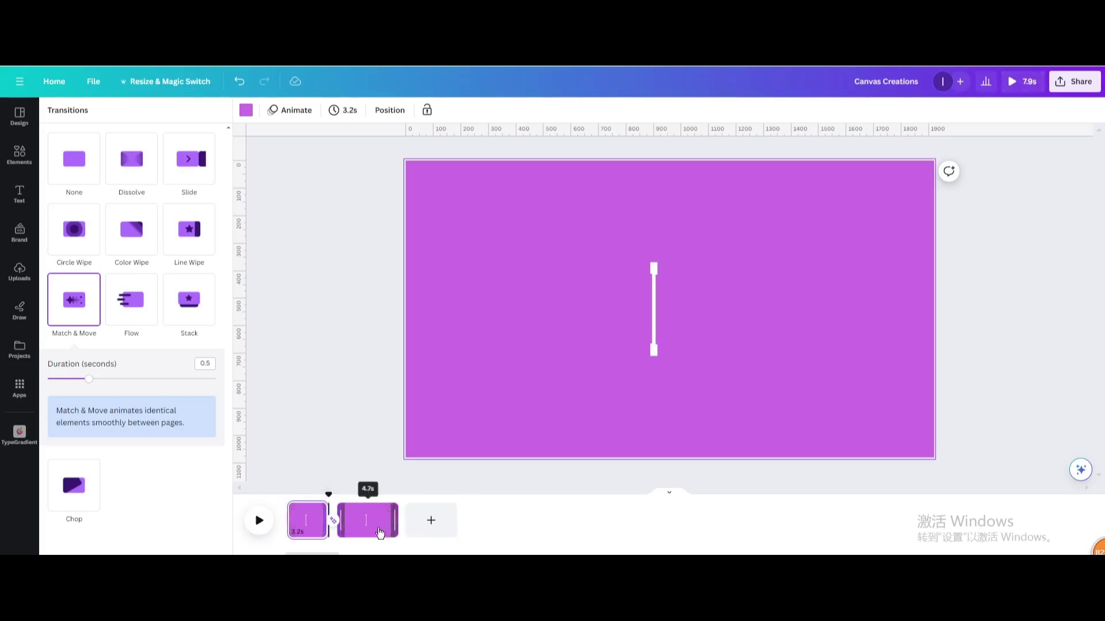
pyautogui.moveTo(395, 527); pyautogui.dragTo(378, 526)
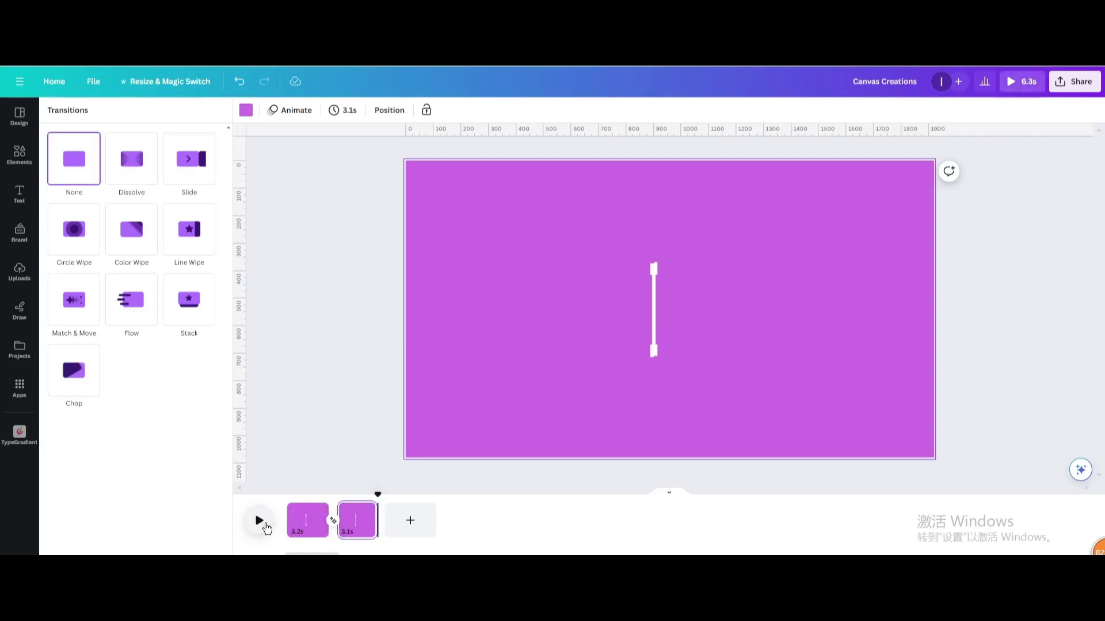
pyautogui.click(260, 520)
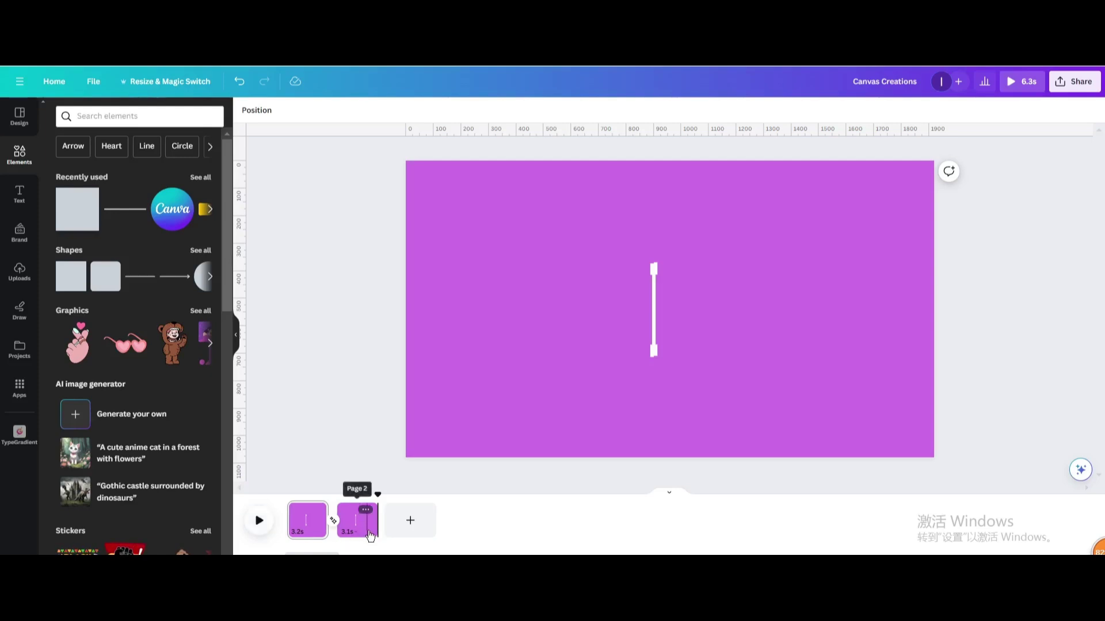
# Step: Extend page 2 in the timeline to 3.6 seconds, for a 6.8-second video
pyautogui.click(379, 527)
pyautogui.moveTo(378, 527); pyautogui.dragTo(380, 527)
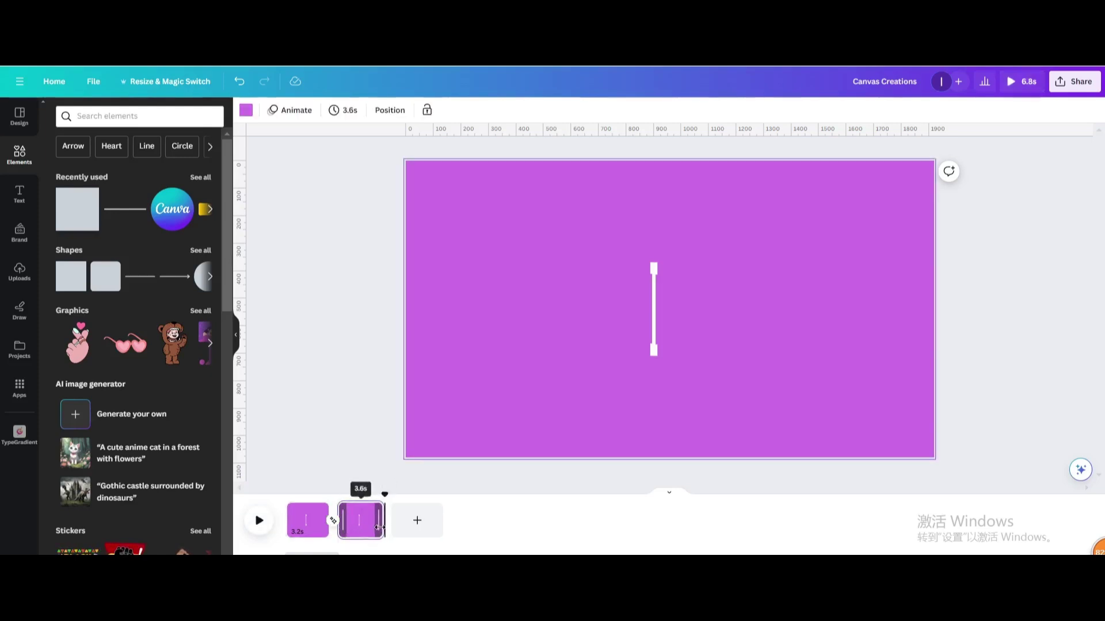
# Step: Download all pages as an MP4 video at 1080p
pyautogui.click(1063, 87)
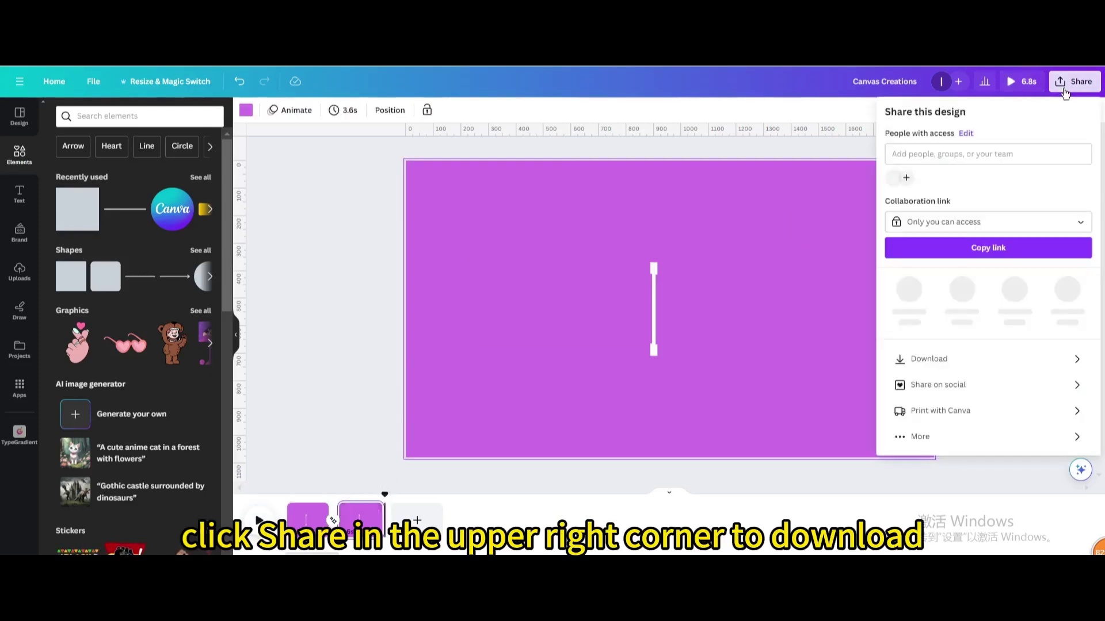
pyautogui.click(902, 373)
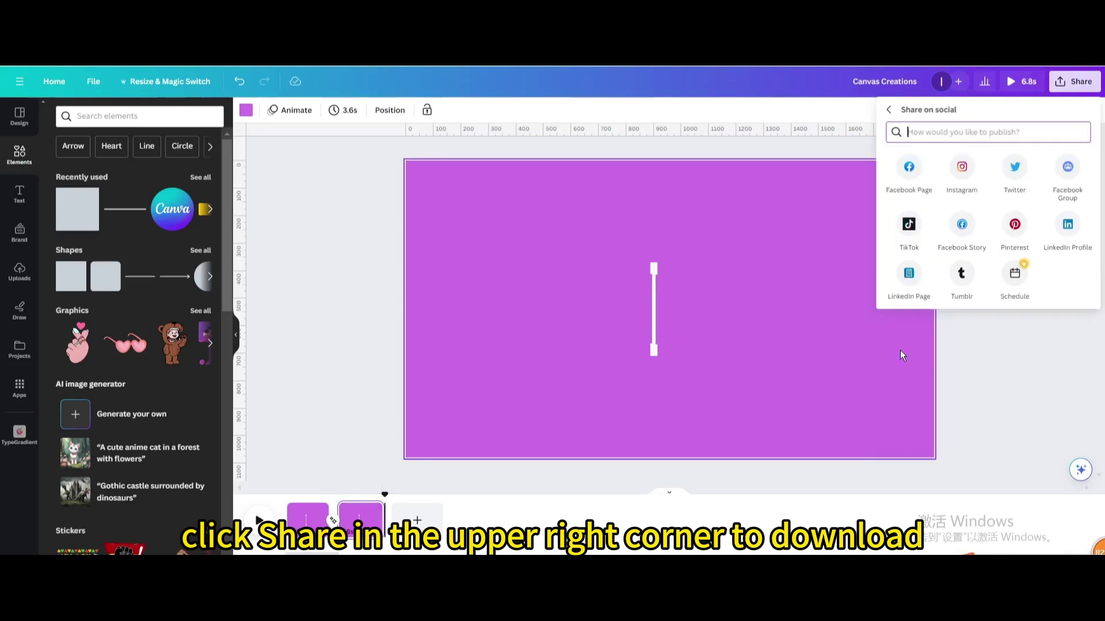
pyautogui.click(1079, 83)
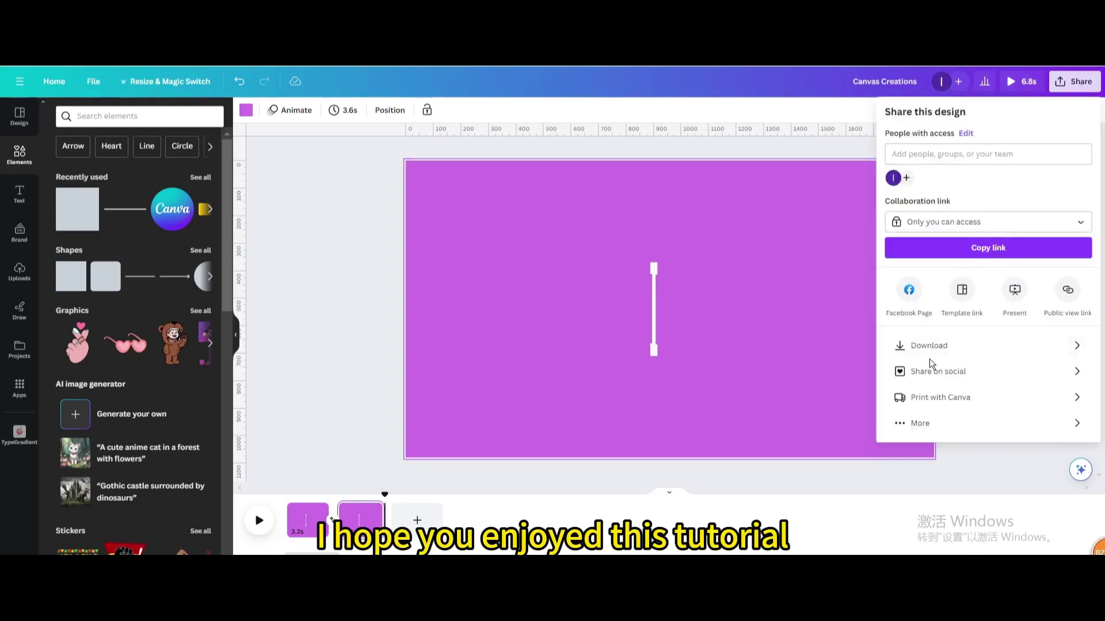
pyautogui.click(928, 348)
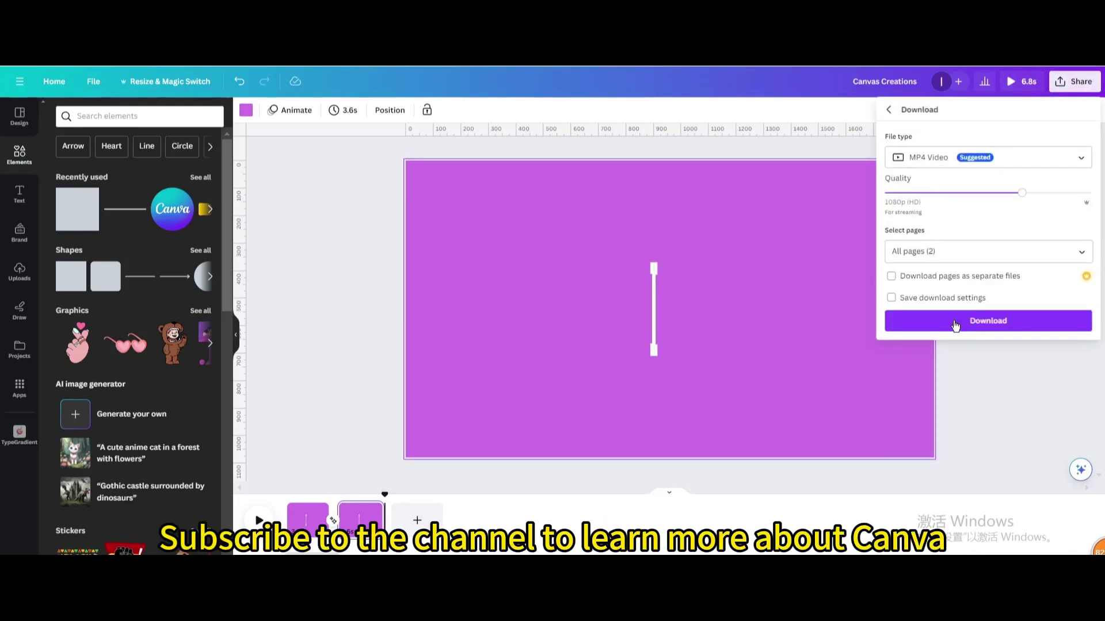
pyautogui.click(955, 326)
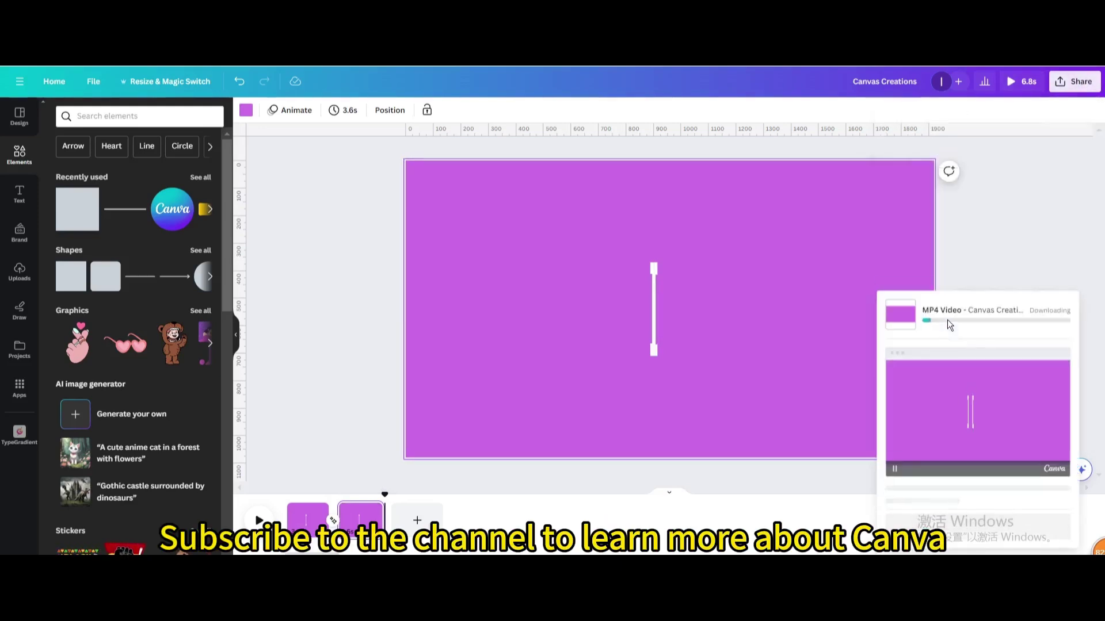